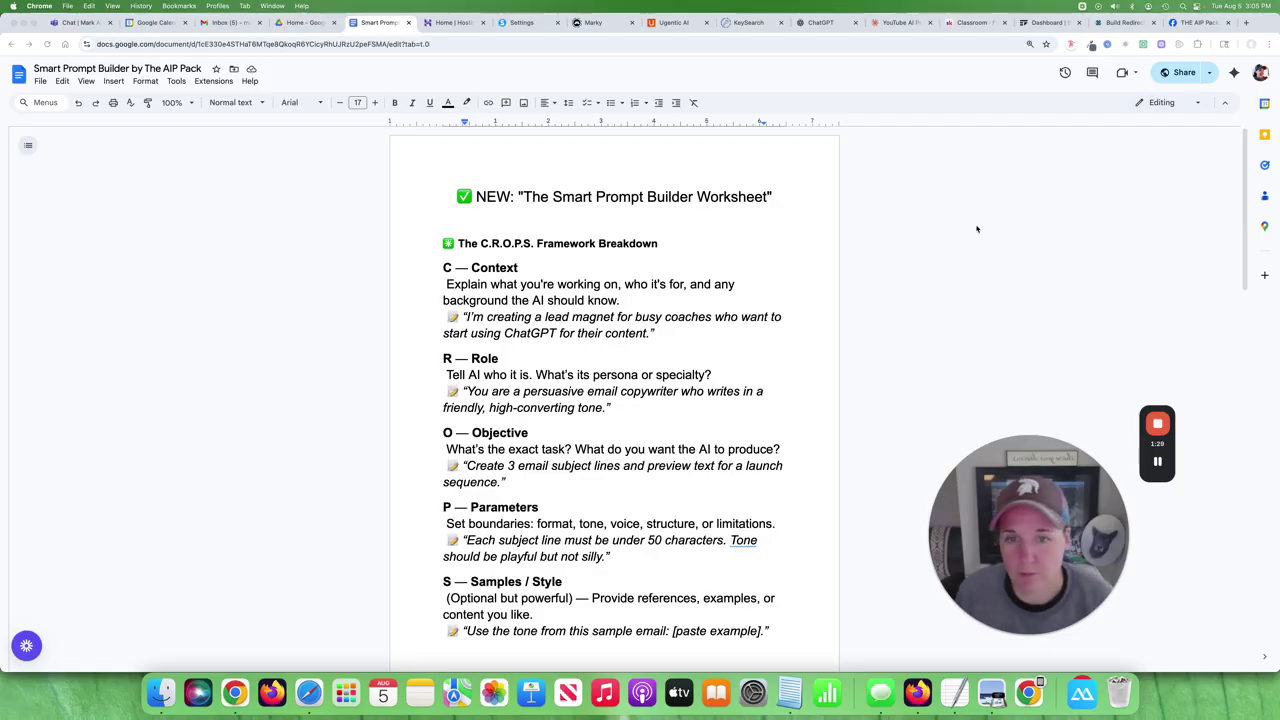
Read through the C.R.O.P.S. Framework Breakdown in the worksheet, from Context to Samples / Style
scroll(700, 298, down, 2)
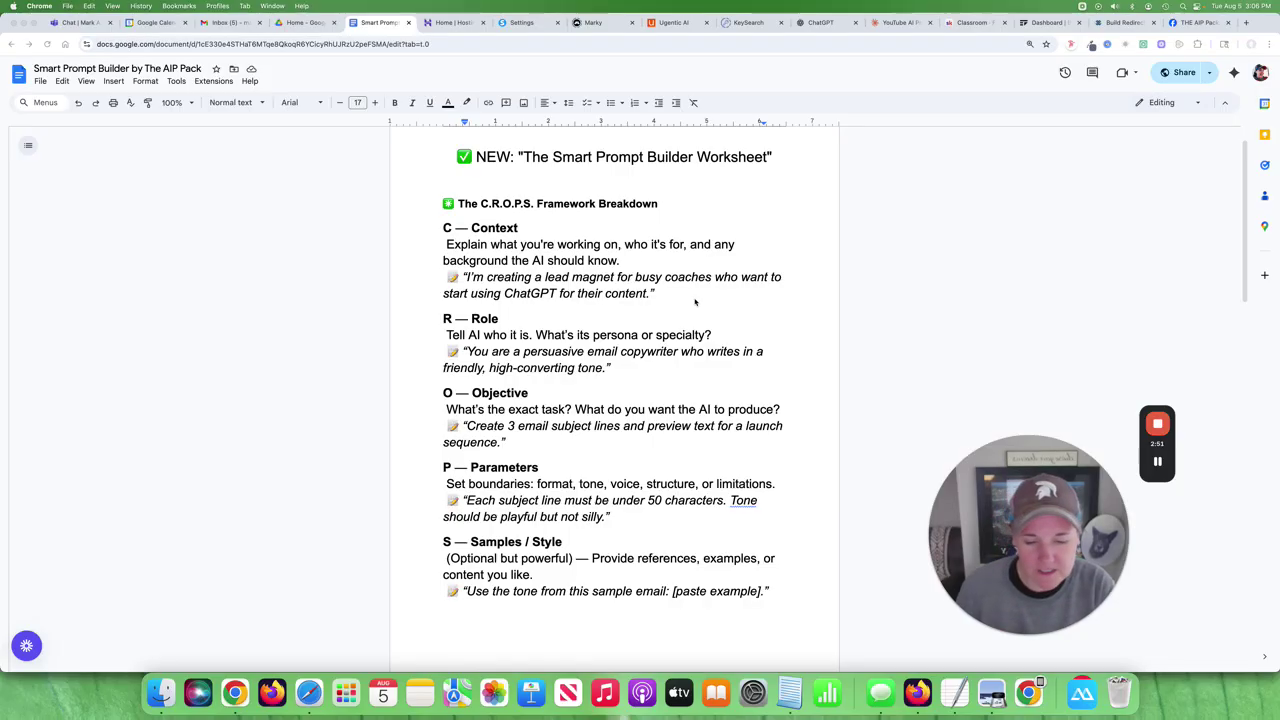
scroll(695, 302, down, 2)
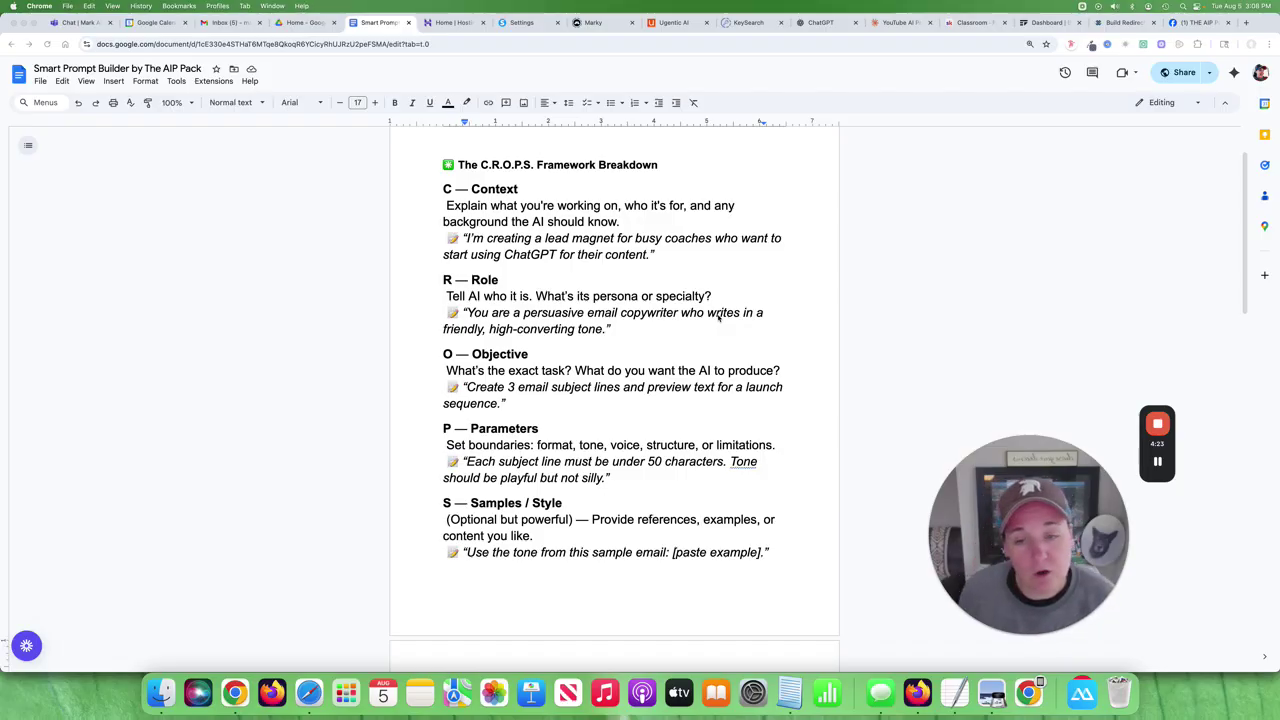
scroll(708, 316, down, 2)
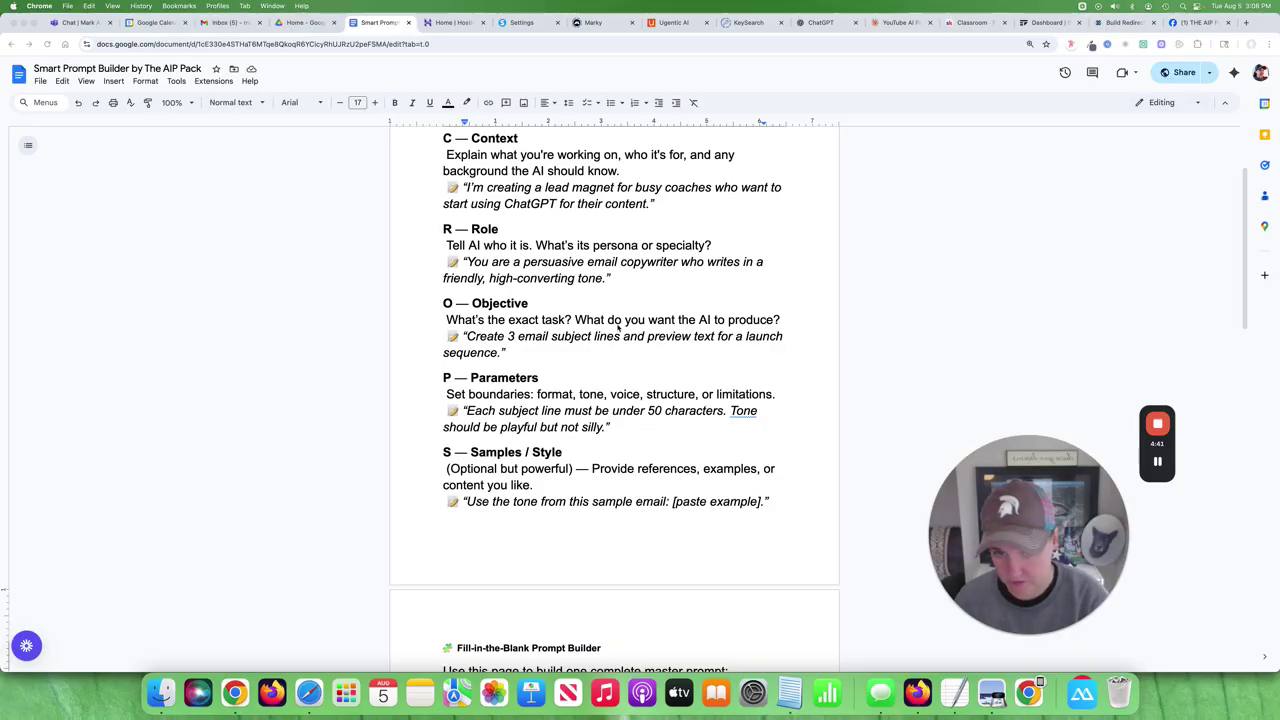
scroll(650, 330, down, 2)
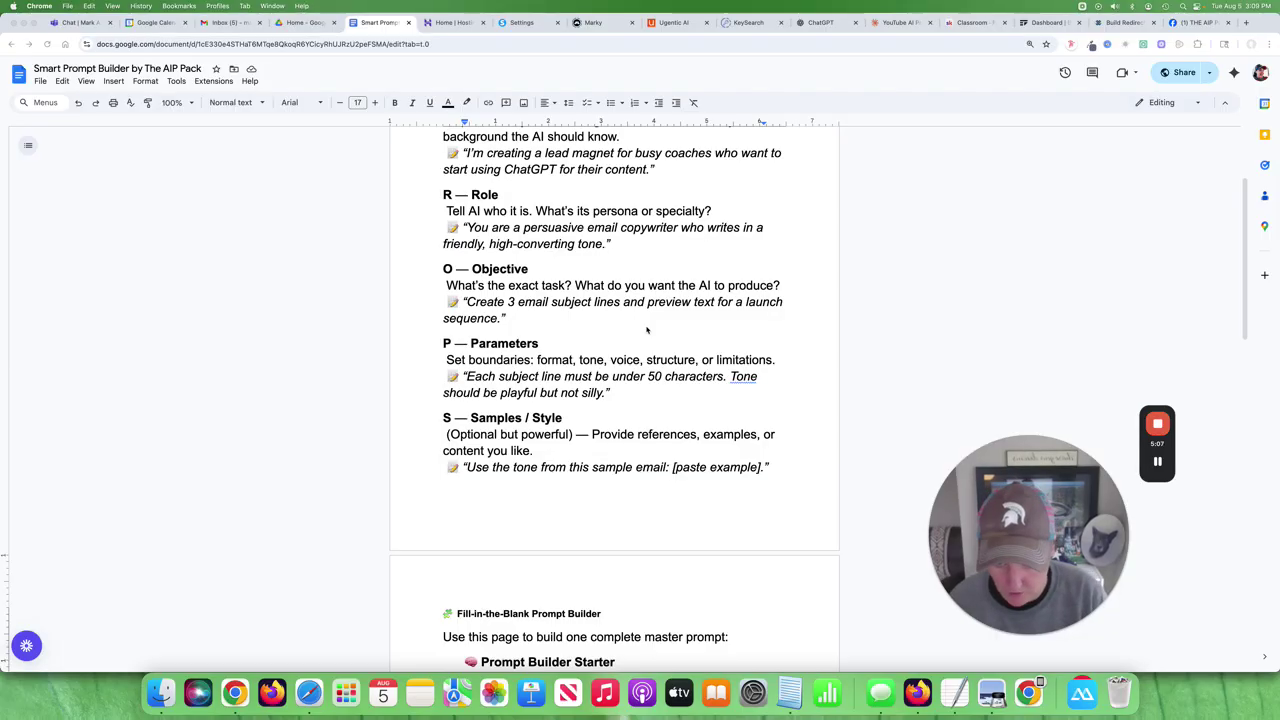
scroll(646, 330, down, 2)
scroll(670, 326, up, 1)
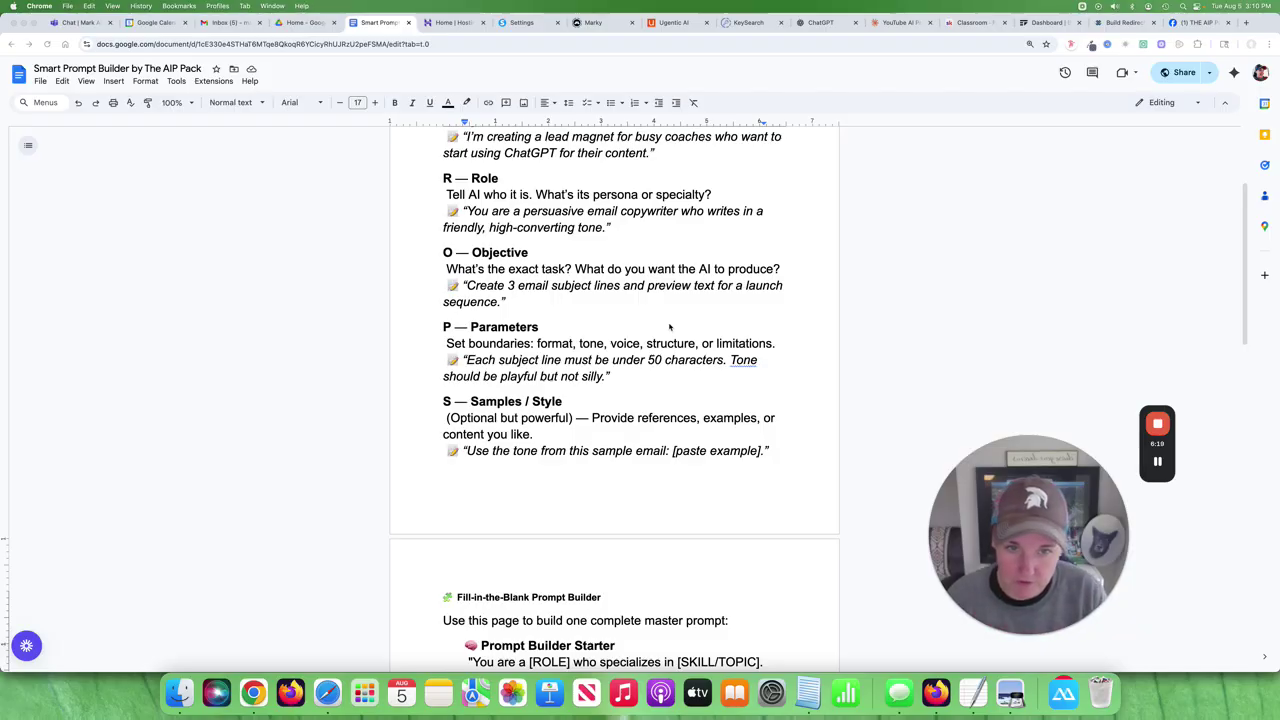
scroll(668, 327, down, 1)
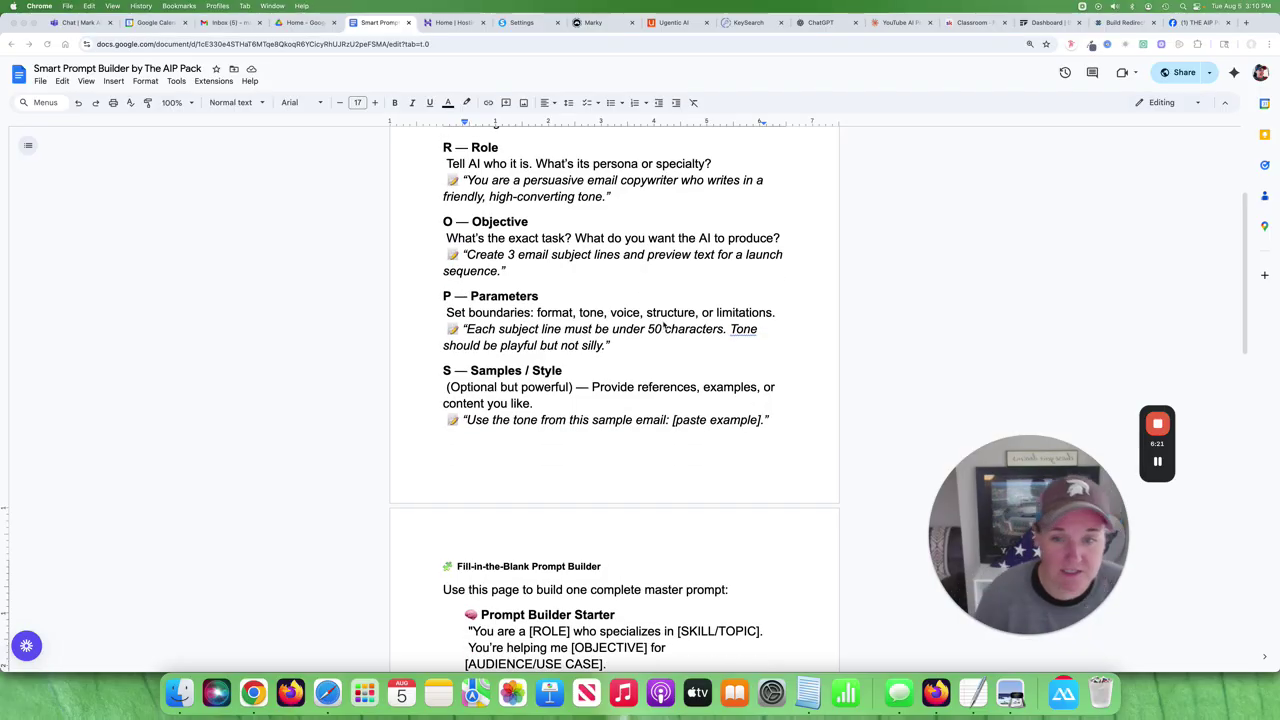
scroll(664, 326, up, 1)
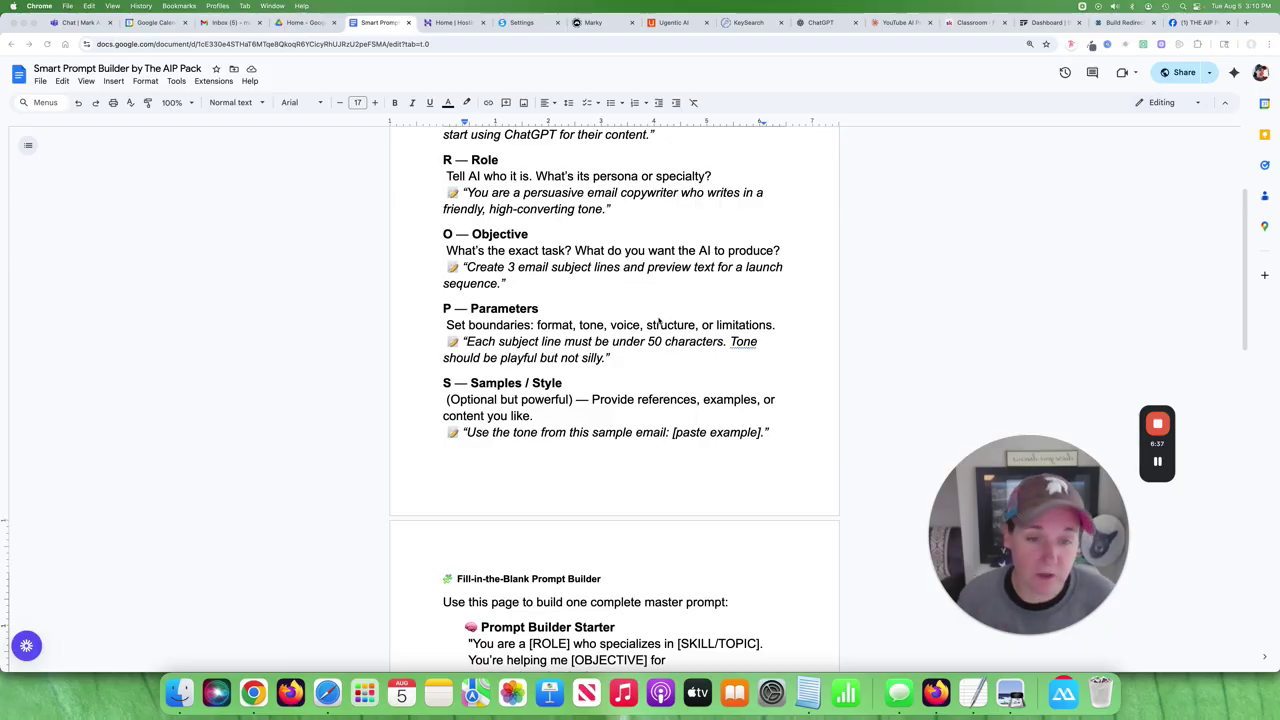
scroll(659, 321, down, 1)
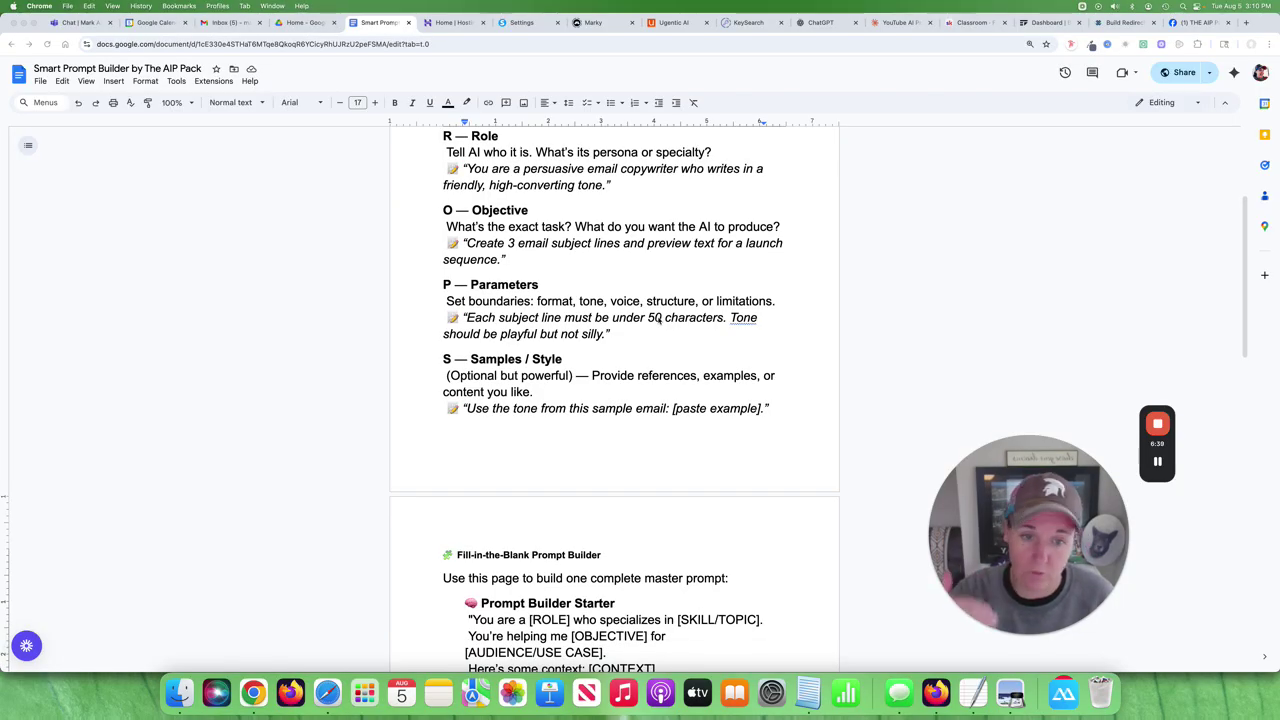
scroll(659, 319, down, 2)
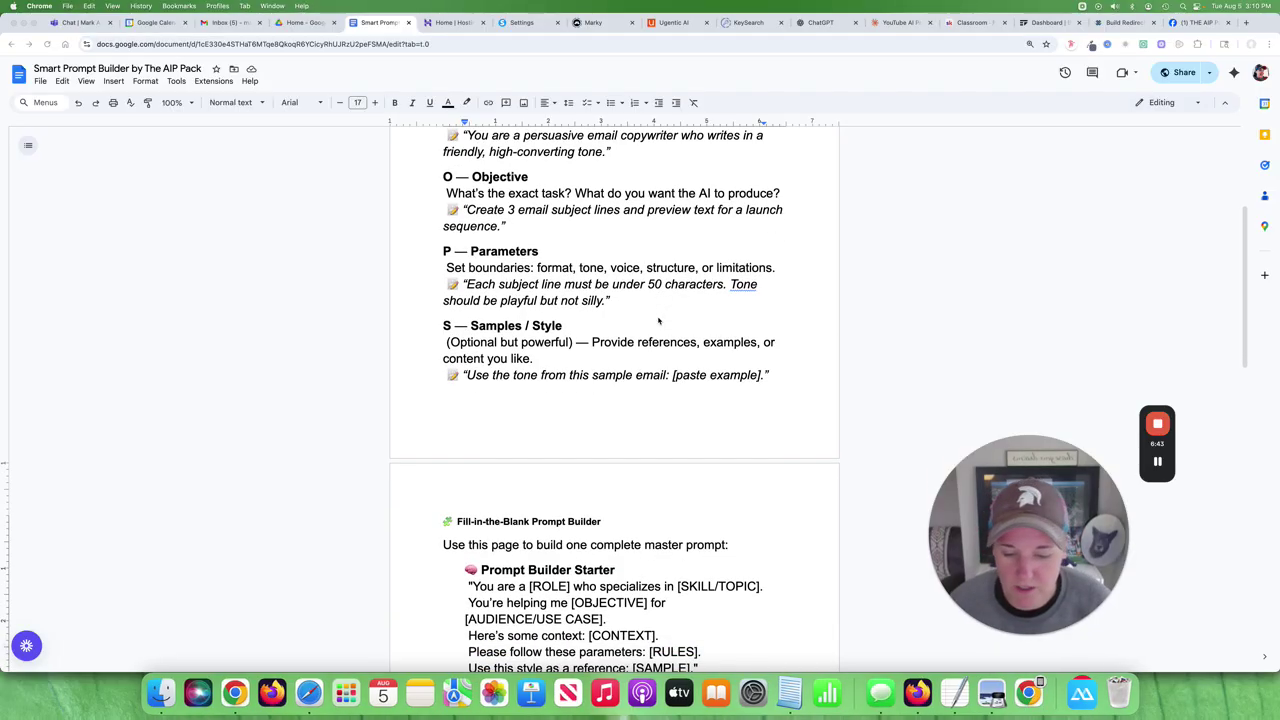
Look at the Fill-in-the-Blank Prompt Builder page of the worksheet and switch to the ChatGPT new chat page
scroll(658, 320, down, 5)
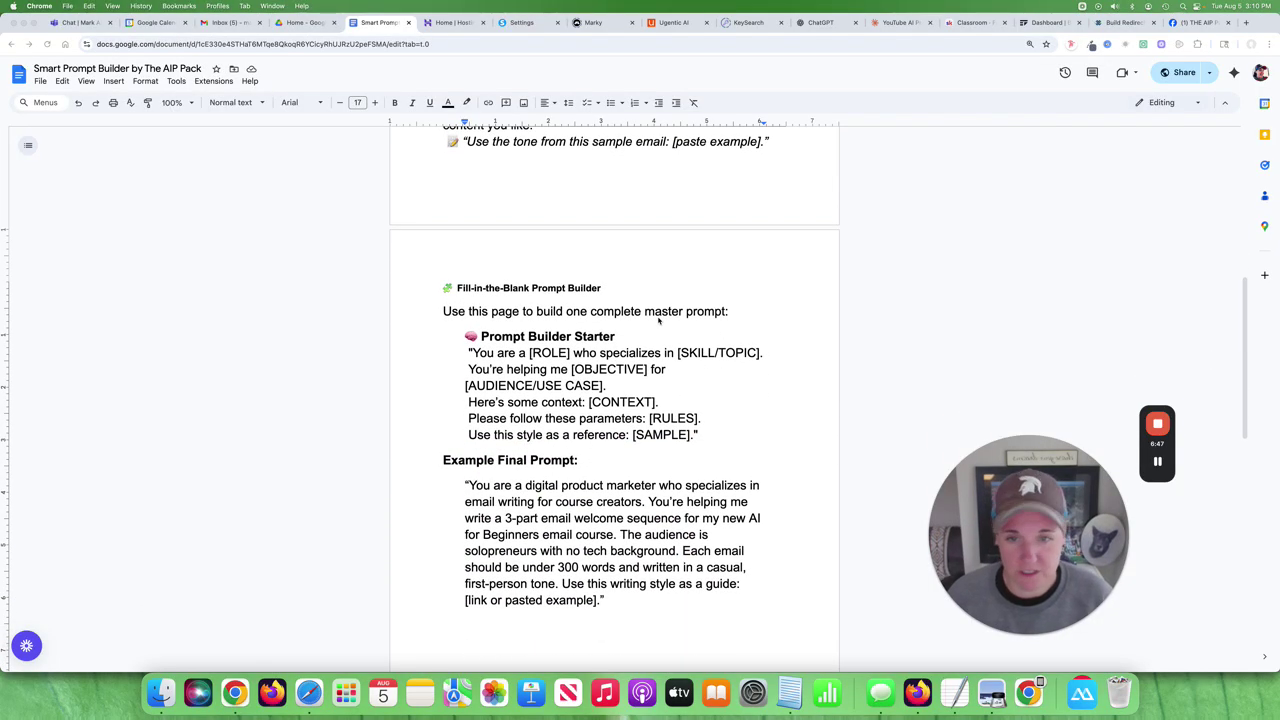
scroll(651, 323, up, 2)
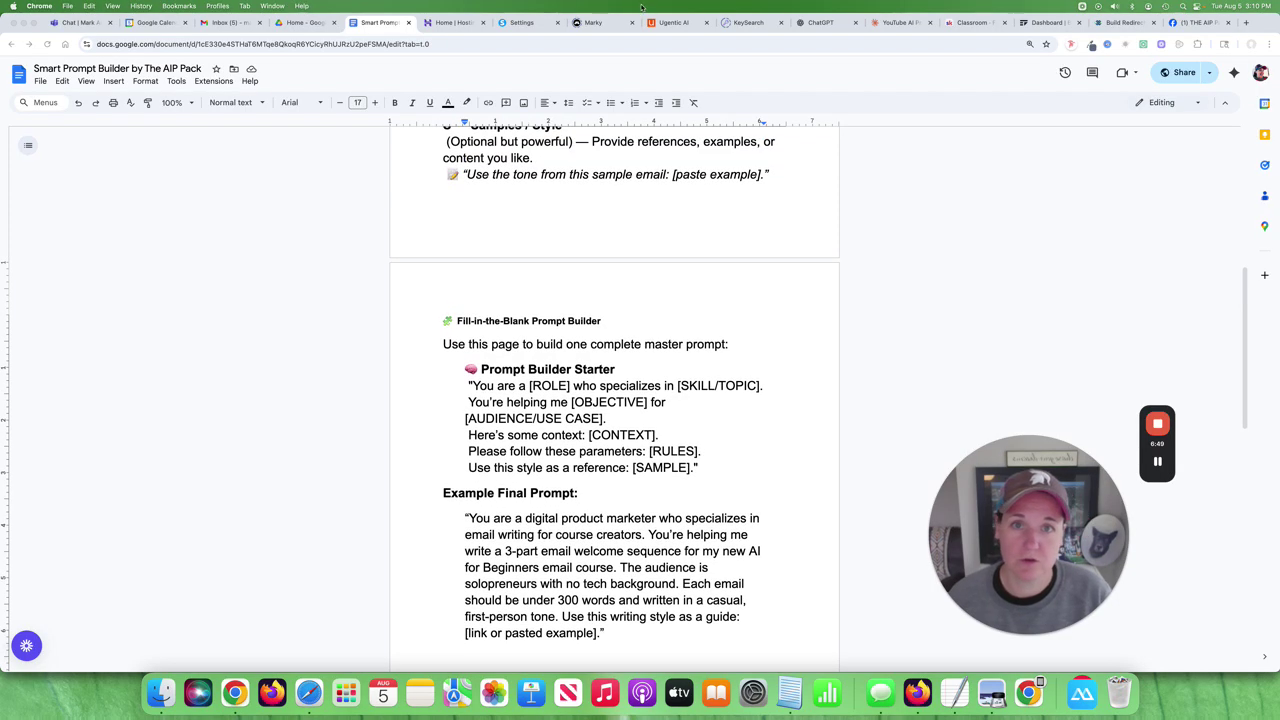
click(807, 24)
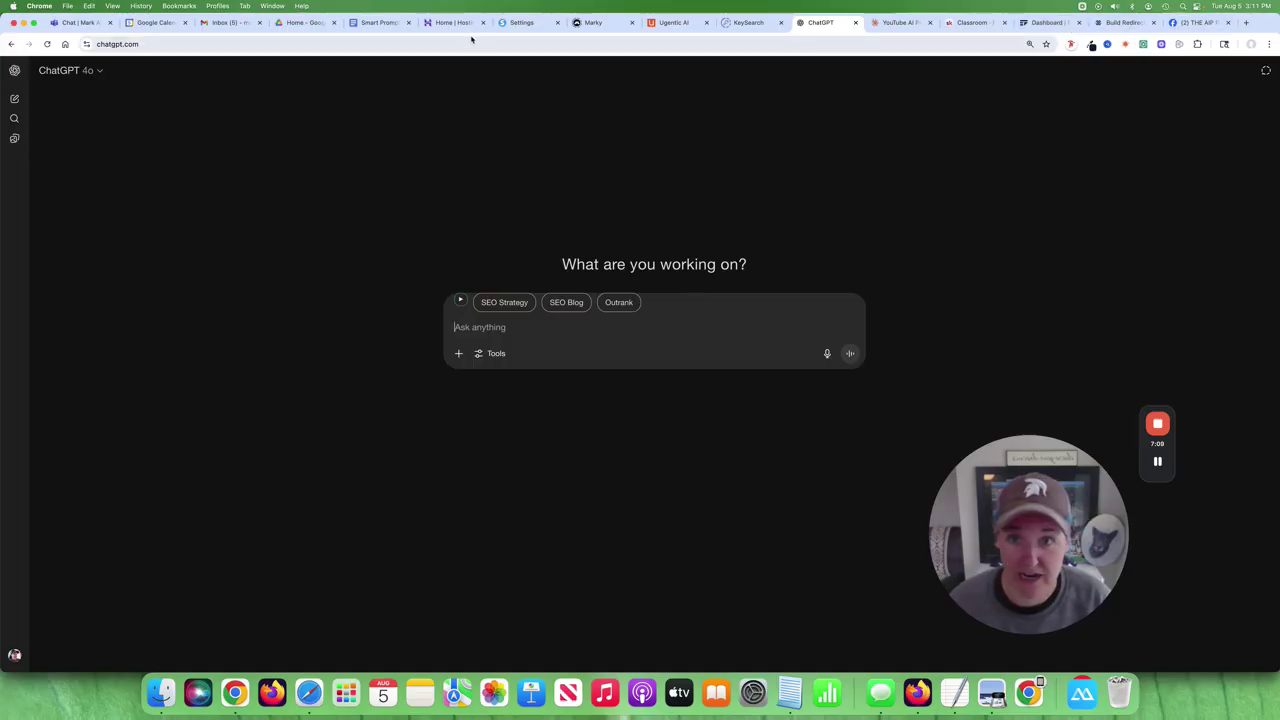
Return to the Smart Prompt Builder document and read the Prompt Builder Starter template and the Example Final Prompt
click(372, 24)
scroll(552, 253, down, 2)
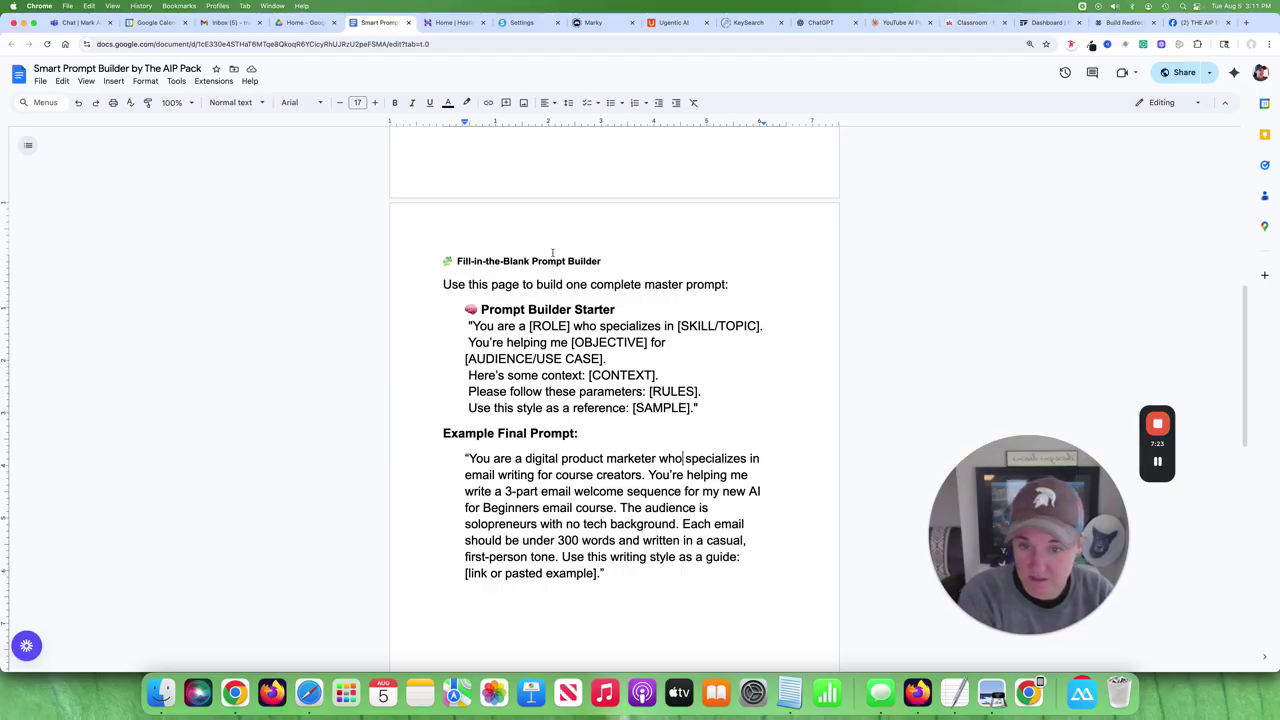
scroll(560, 252, down, 2)
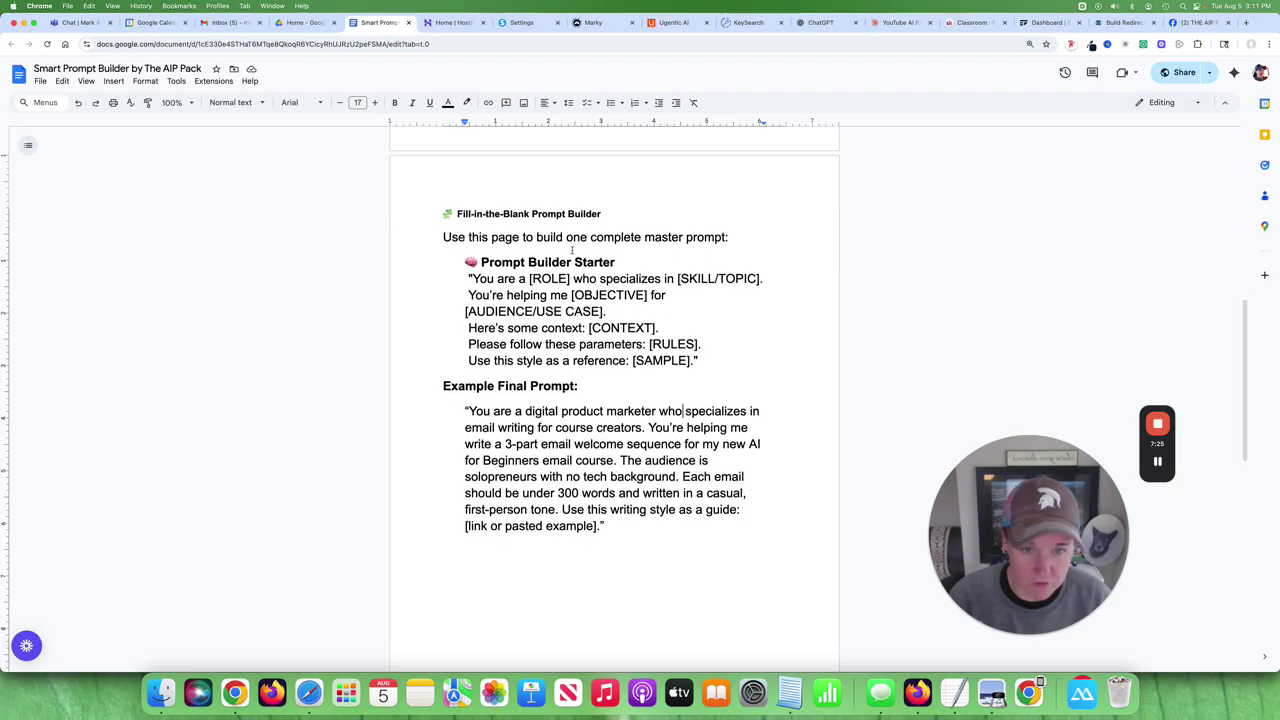
scroll(572, 251, up, 1)
scroll(572, 251, down, 5)
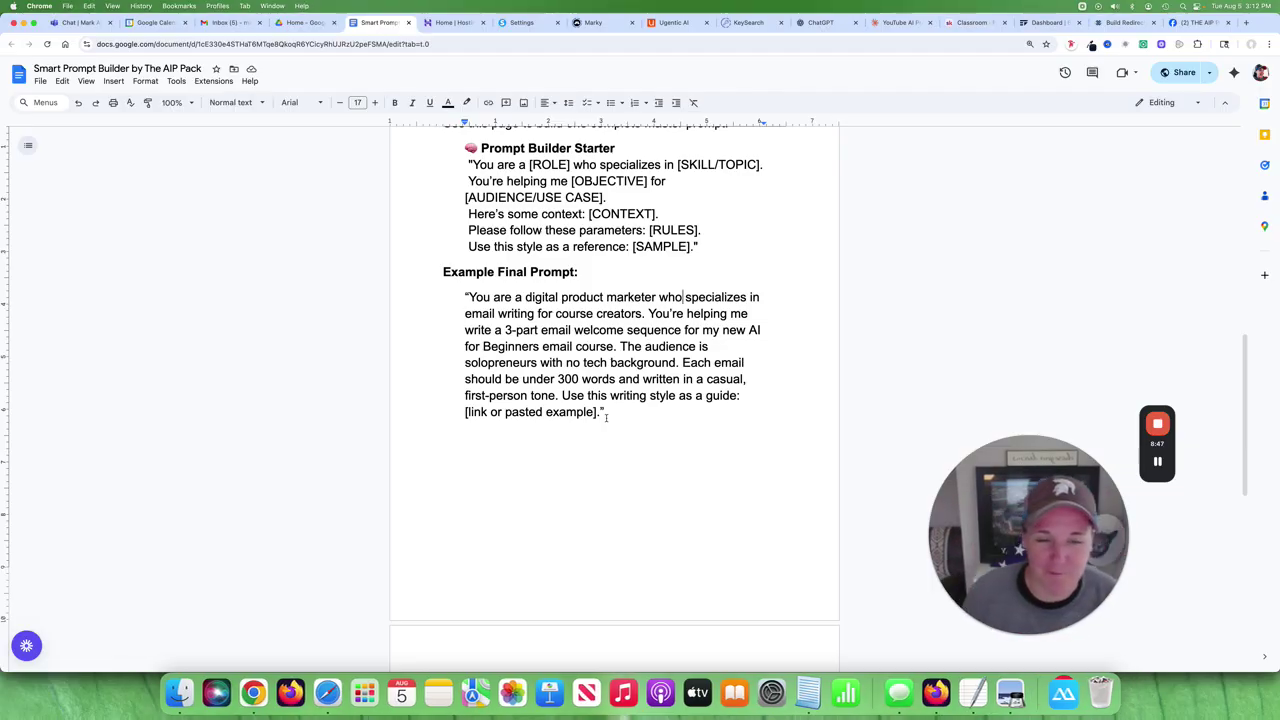
scroll(605, 417, down, 2)
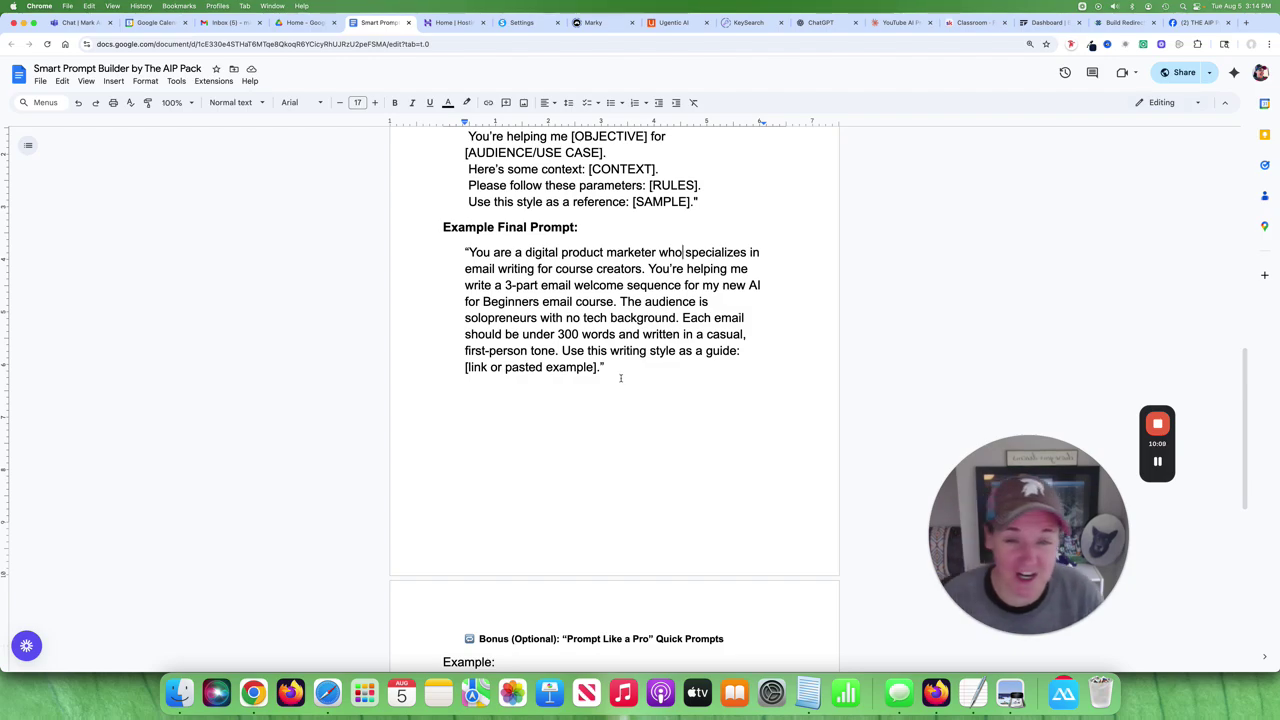
Go back to the start of the worksheet and review the five C.R.O.P.S. sections against the fill-in-the-blank template
scroll(620, 378, up, 2)
scroll(591, 362, up, 10)
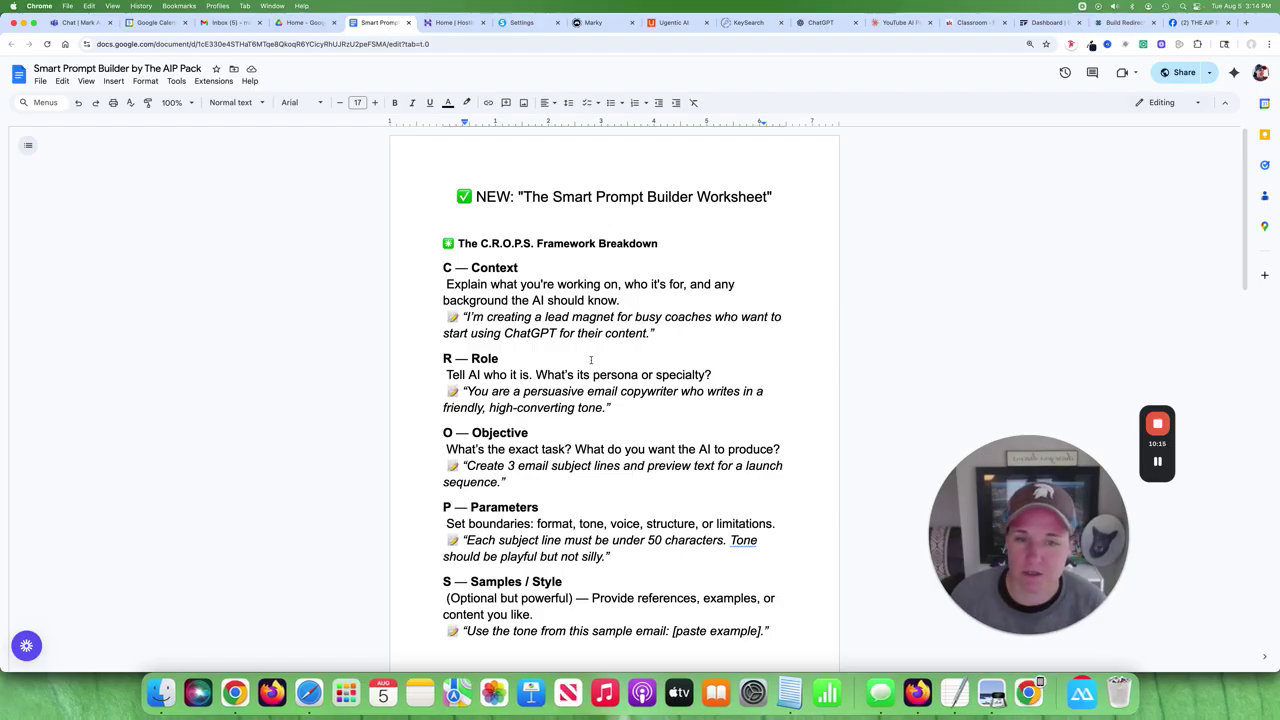
scroll(591, 360, down, 2)
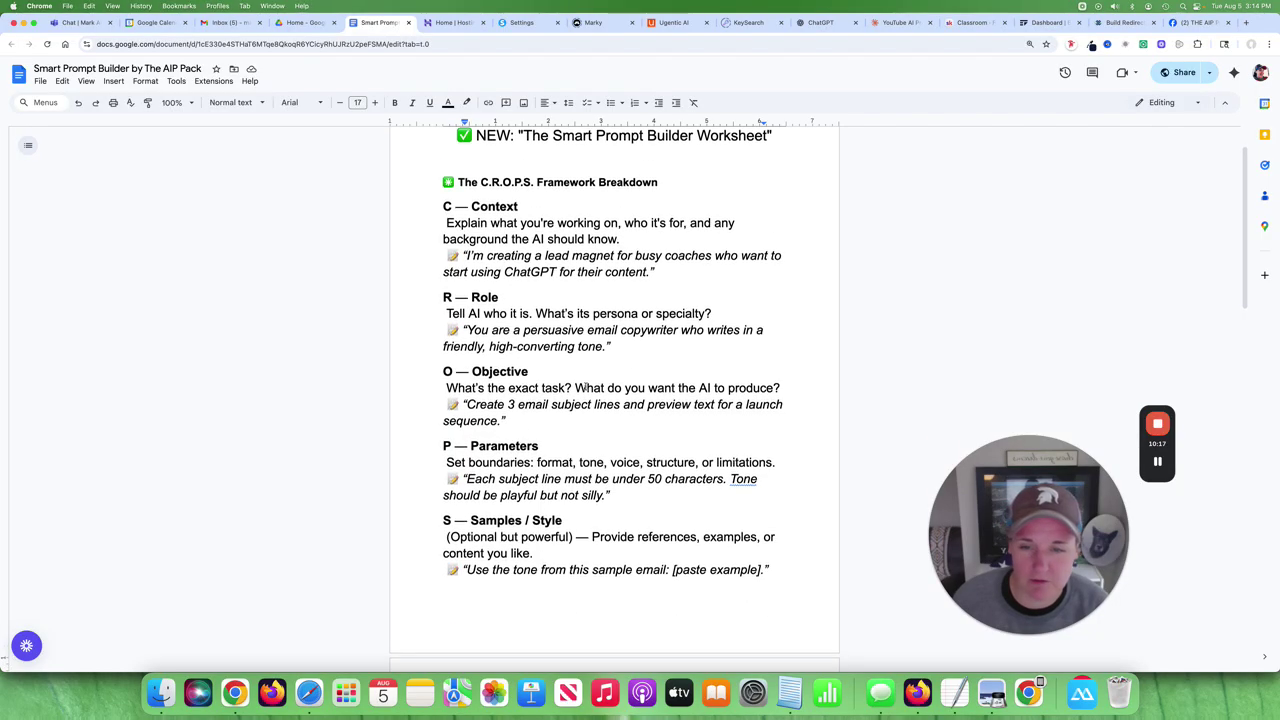
scroll(585, 387, down, 2)
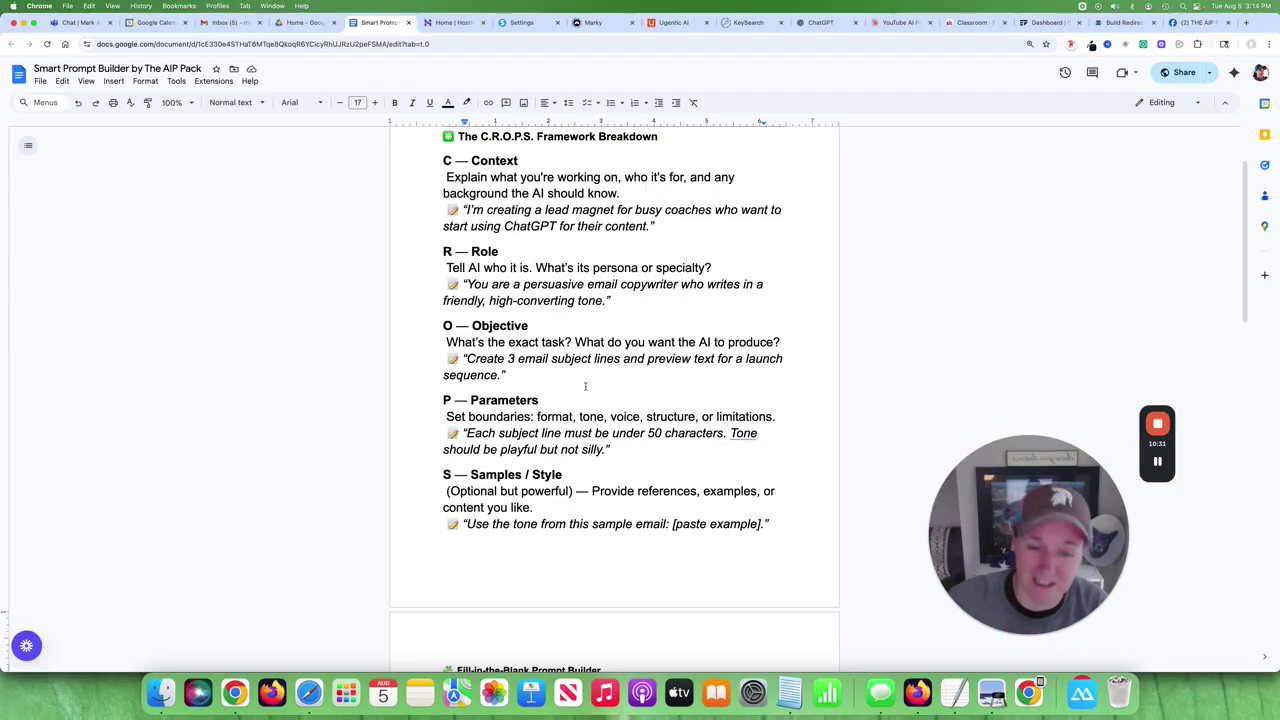
scroll(606, 389, down, 1)
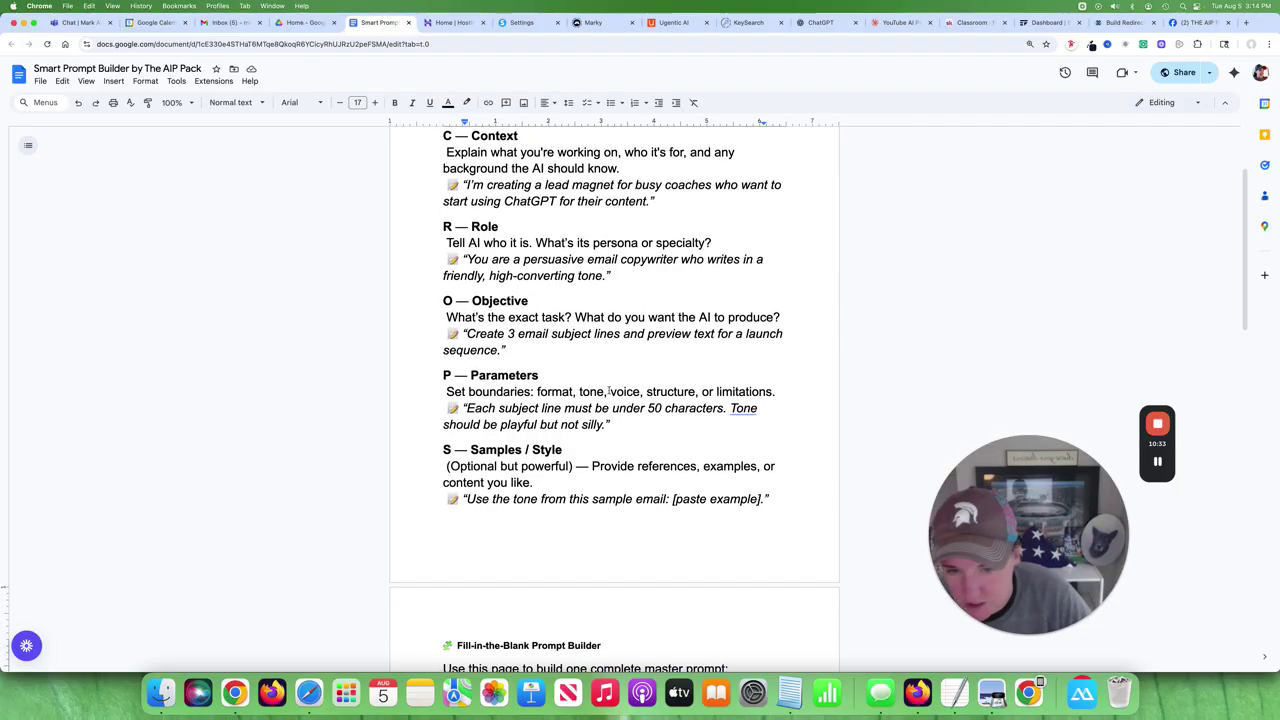
scroll(608, 391, down, 5)
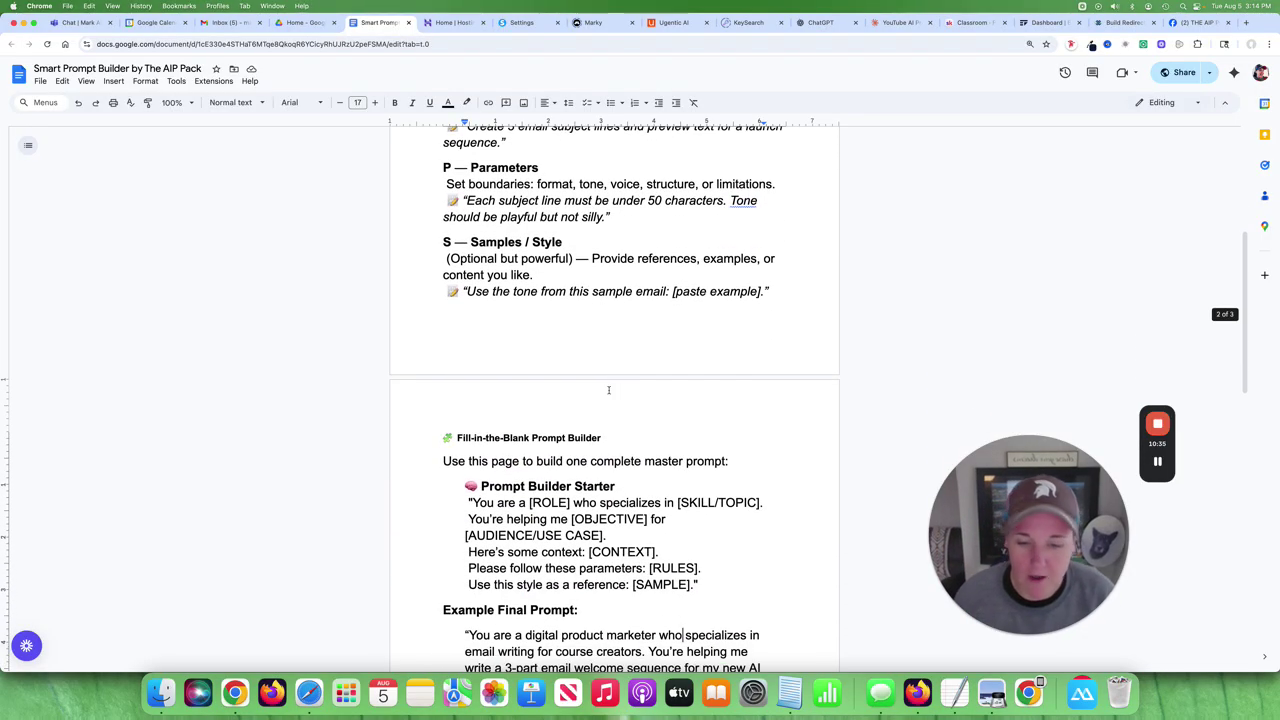
scroll(608, 390, up, 2)
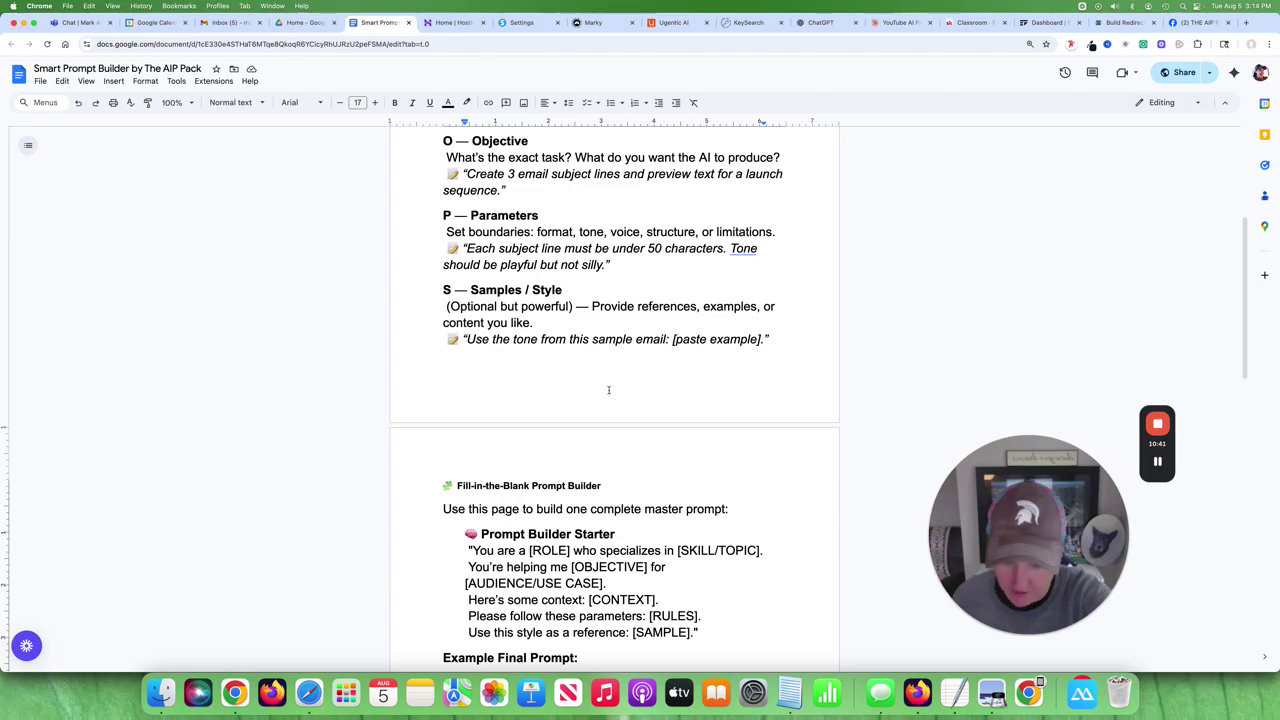
scroll(580, 358, down, 1)
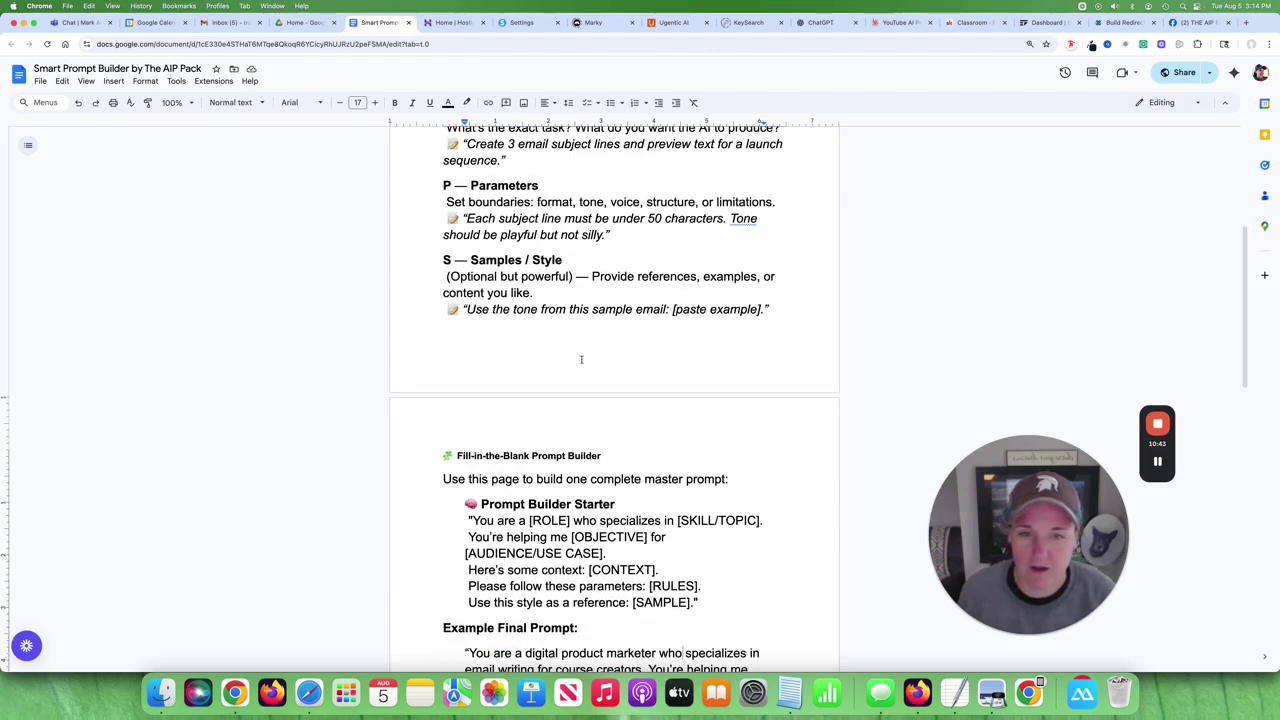
scroll(580, 360, up, 5)
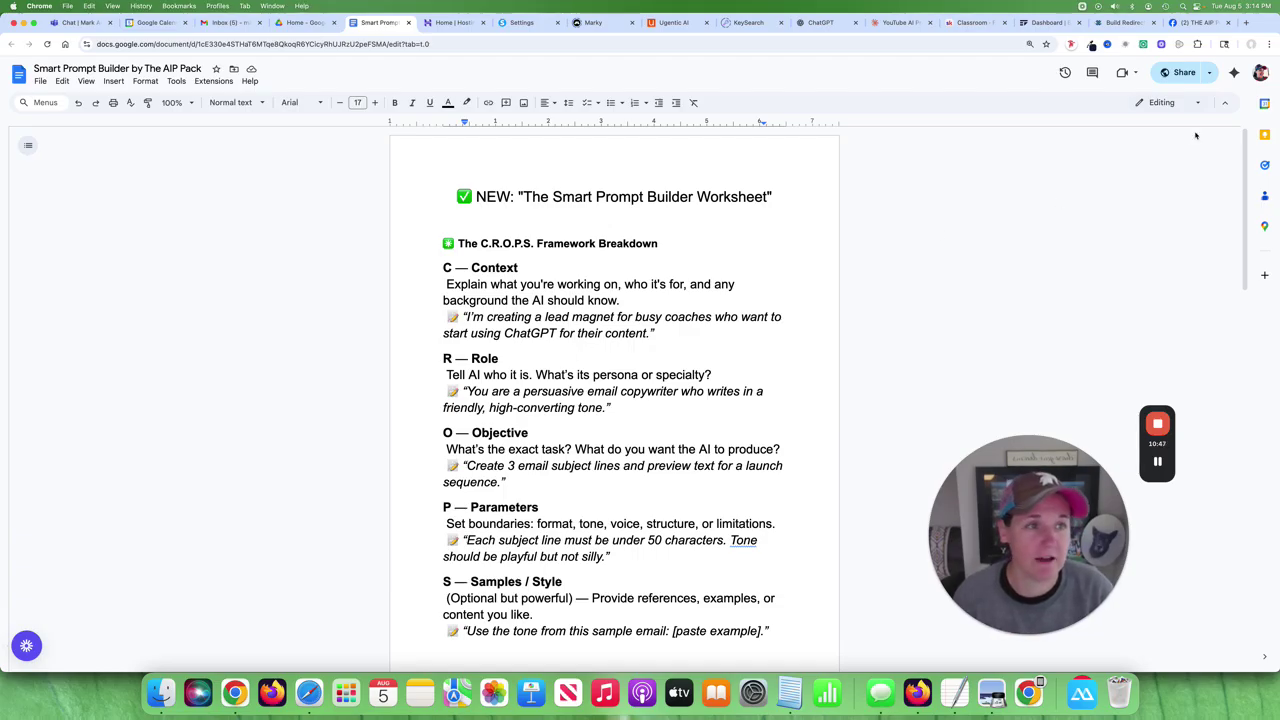
Switch to THE AIP Pack group on Facebook and examine the poll post about which AI tools or models members use
click(1200, 22)
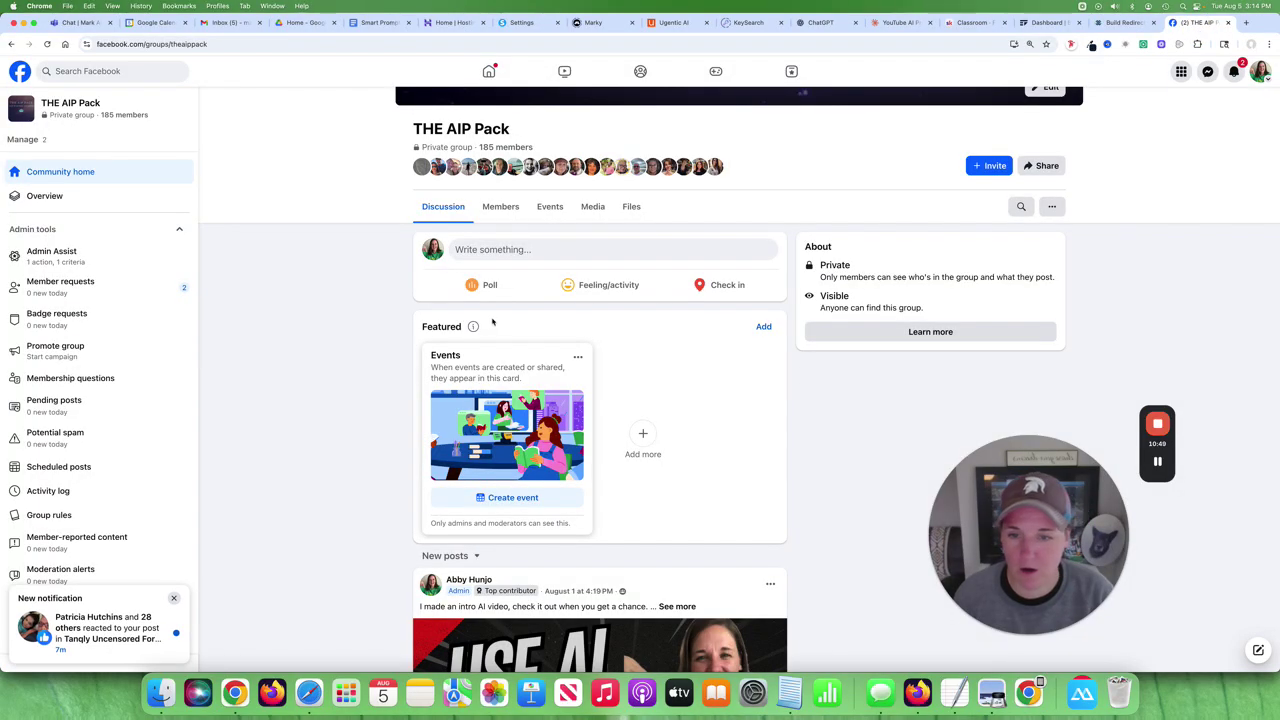
scroll(492, 321, down, 10)
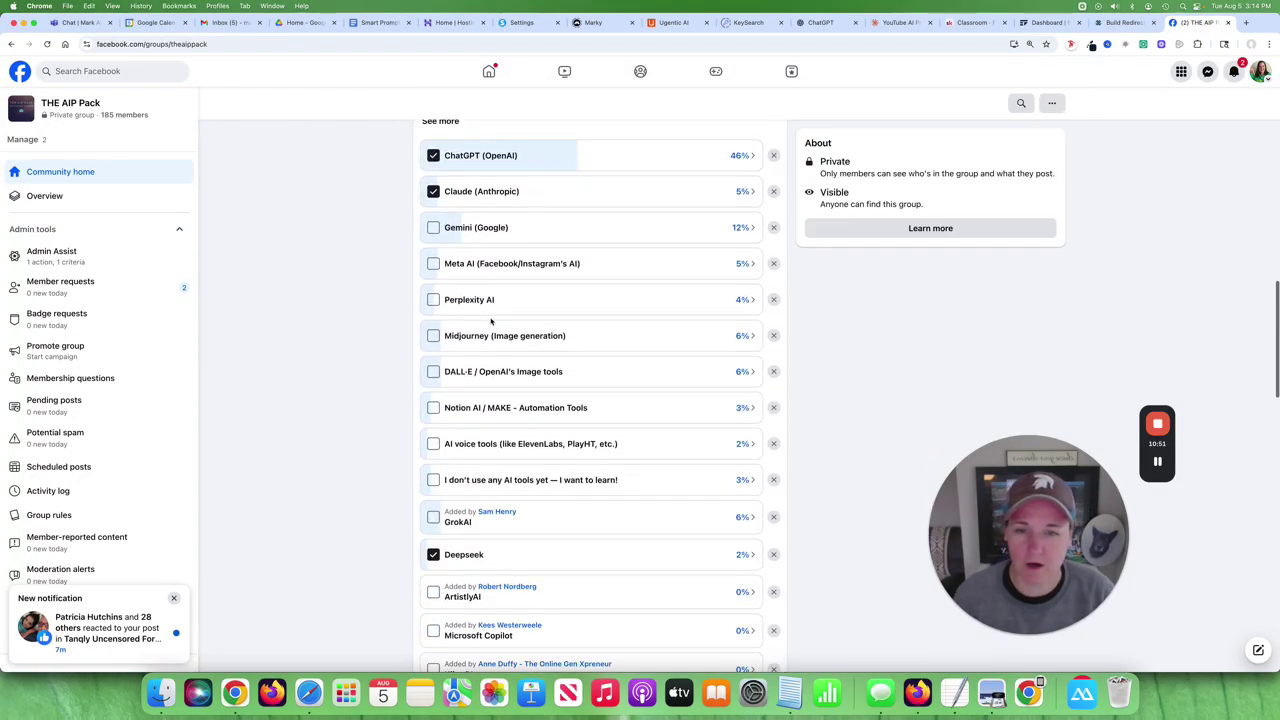
scroll(492, 321, up, 5)
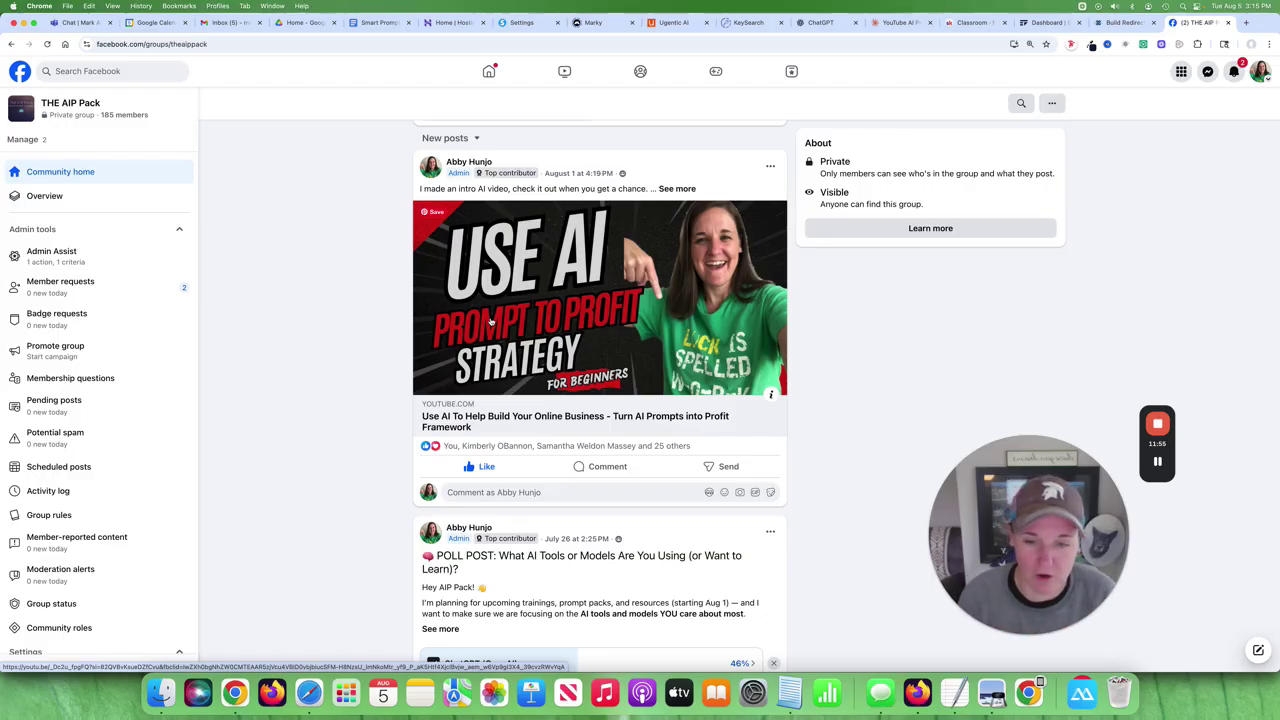
scroll(490, 320, down, 5)
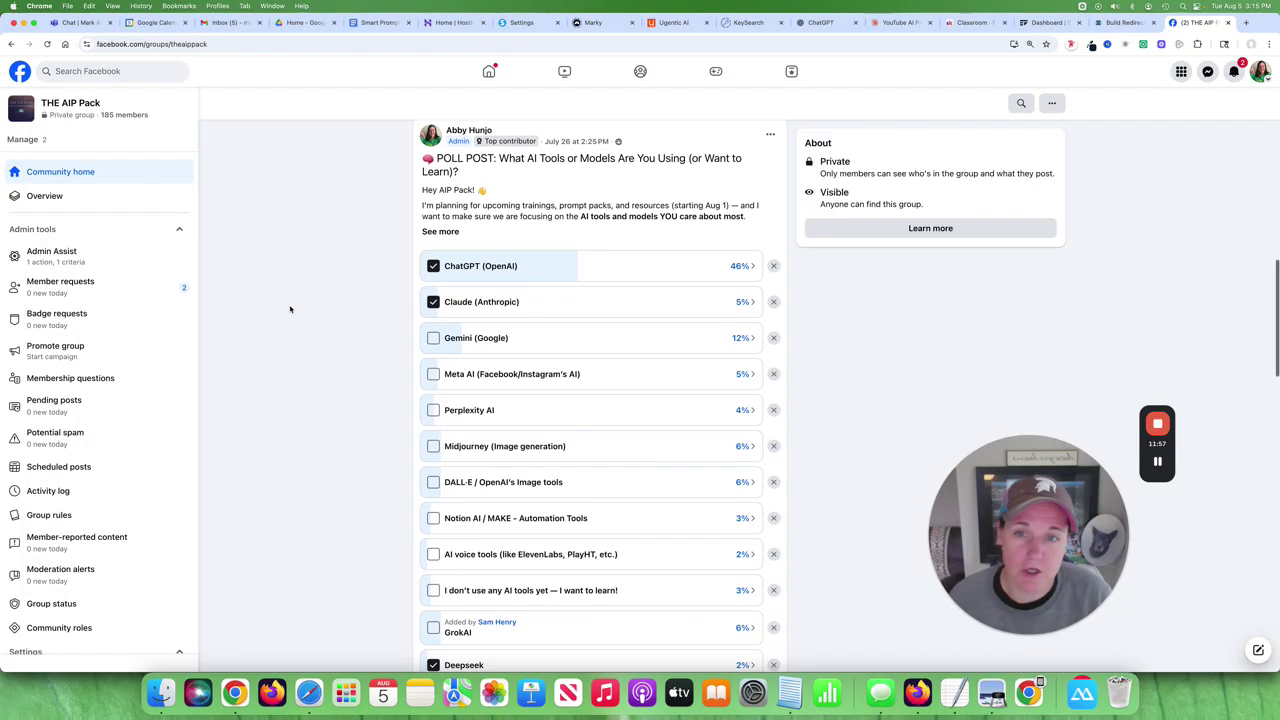
scroll(290, 309, down, 1)
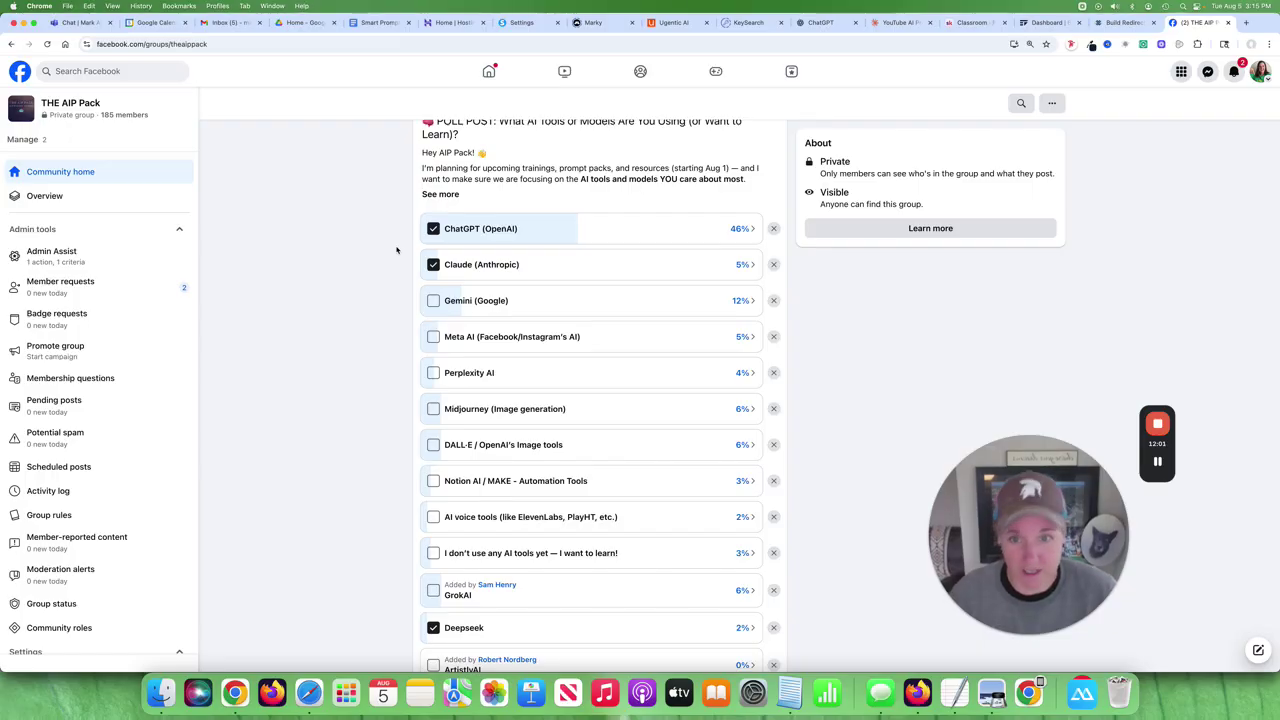
scroll(396, 250, down, 1)
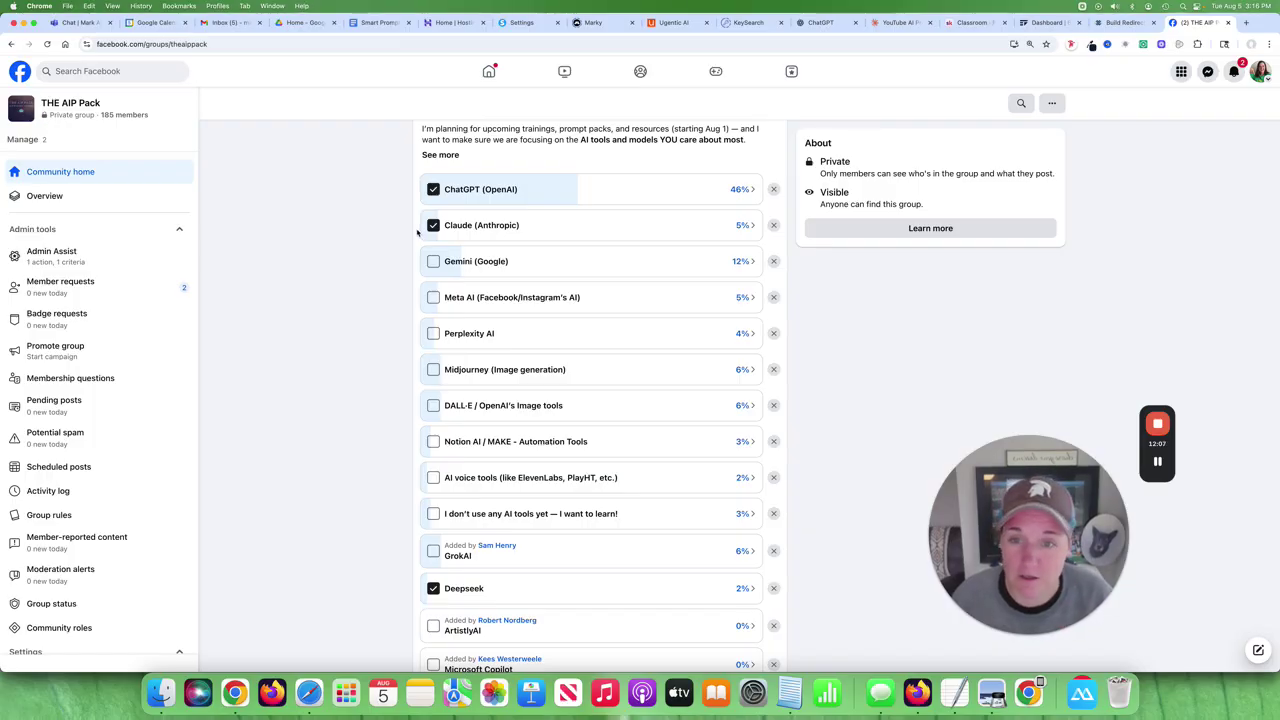
scroll(418, 232, down, 1)
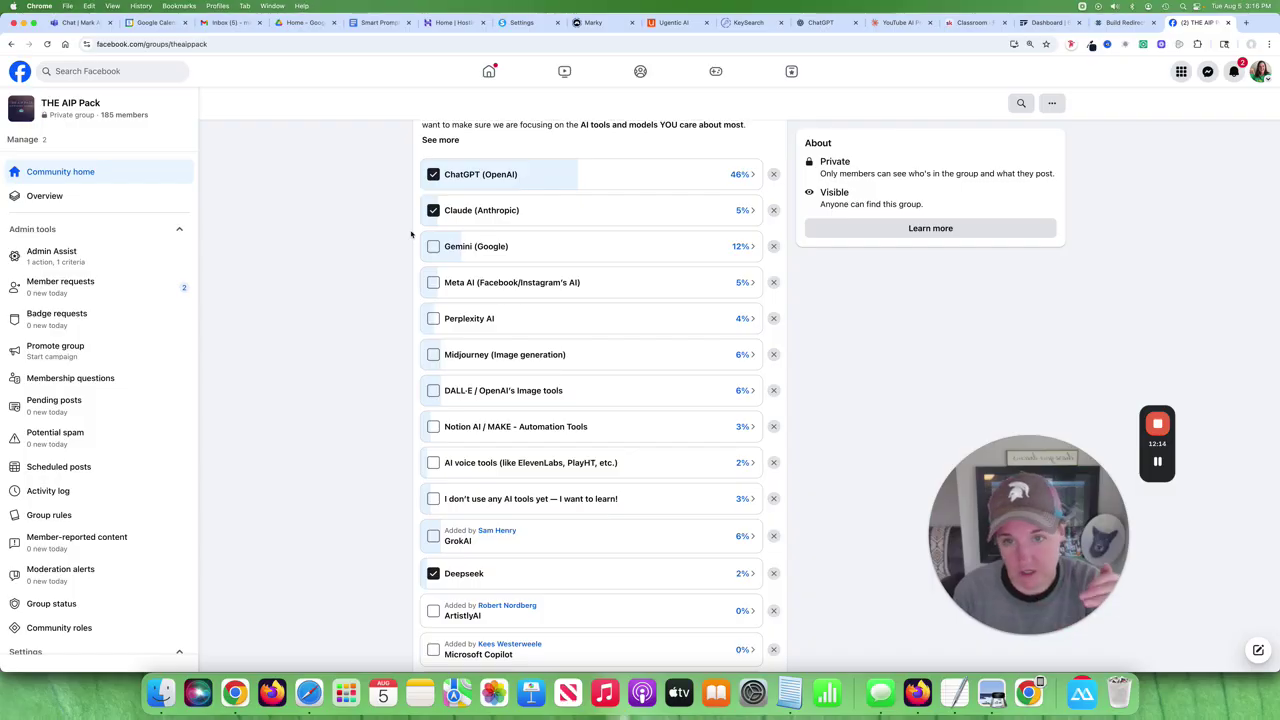
scroll(418, 236, down, 2)
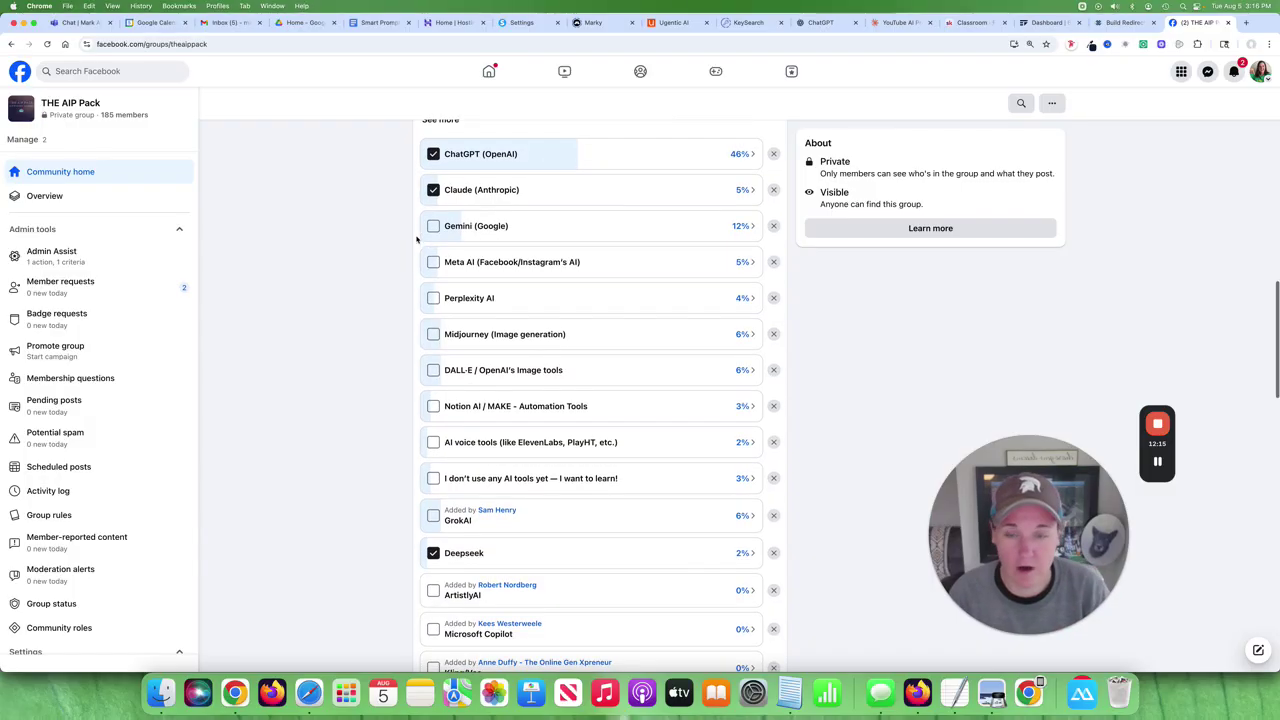
scroll(394, 247, down, 7)
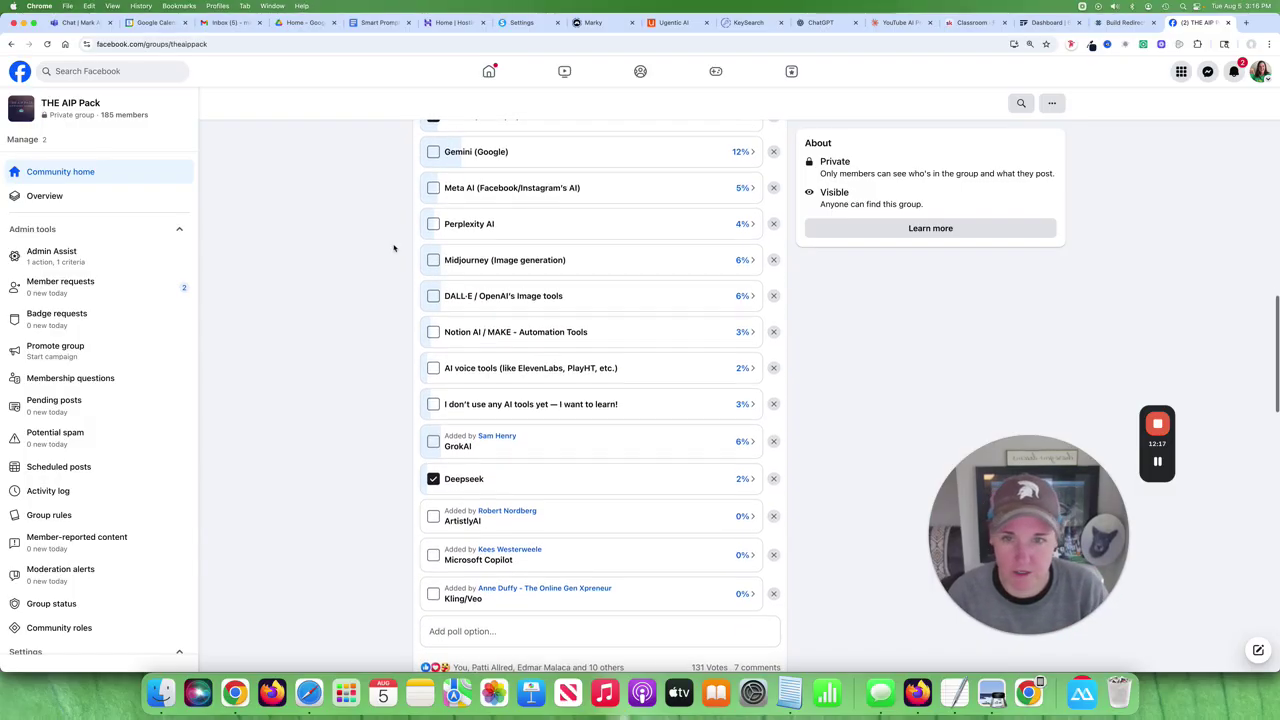
scroll(377, 331, down, 1)
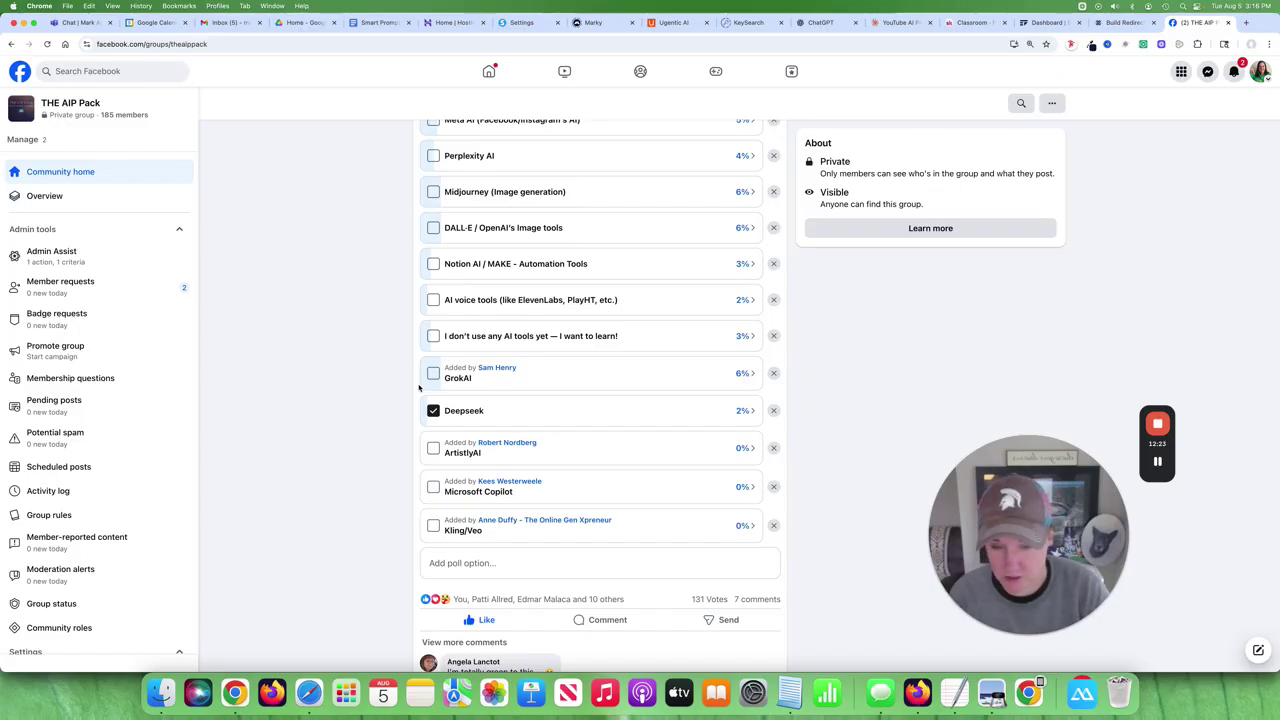
scroll(419, 388, down, 4)
scroll(419, 388, up, 5)
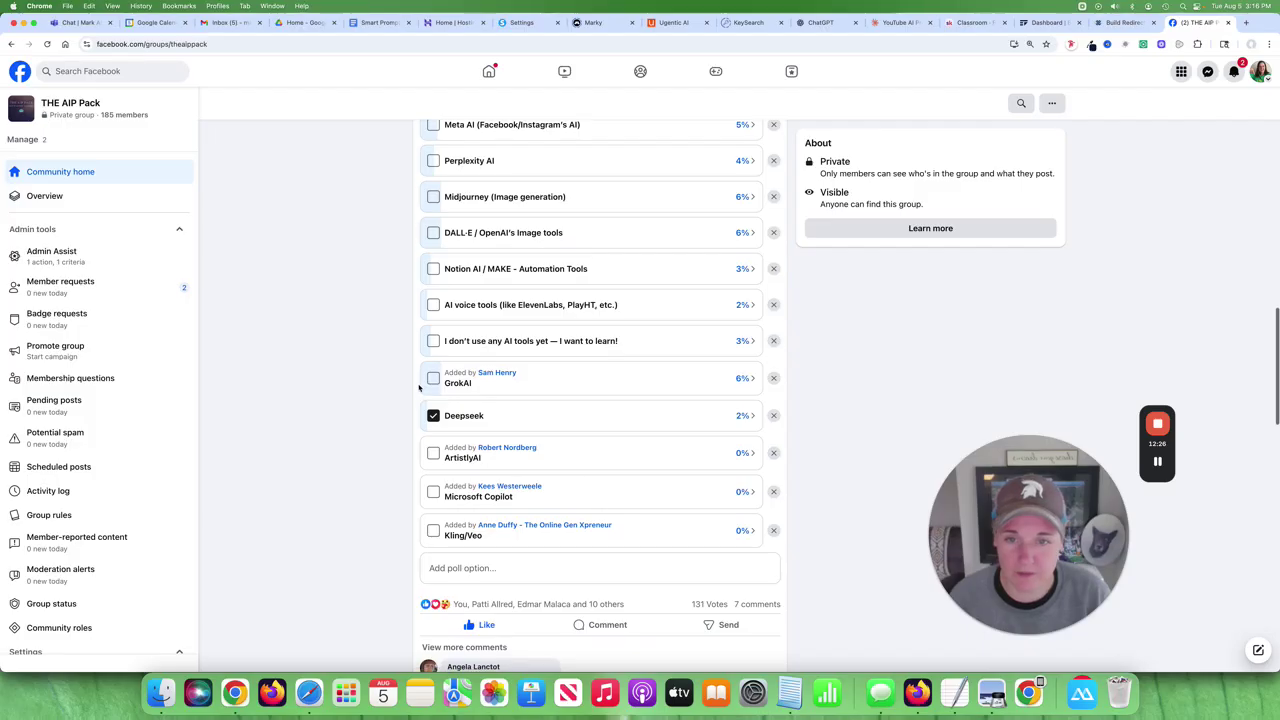
Review the AI tools poll's answer options and look over the intro AI video post and Featured section on the group's home page
scroll(419, 388, down, 4)
scroll(419, 388, up, 1)
scroll(419, 388, up, 10)
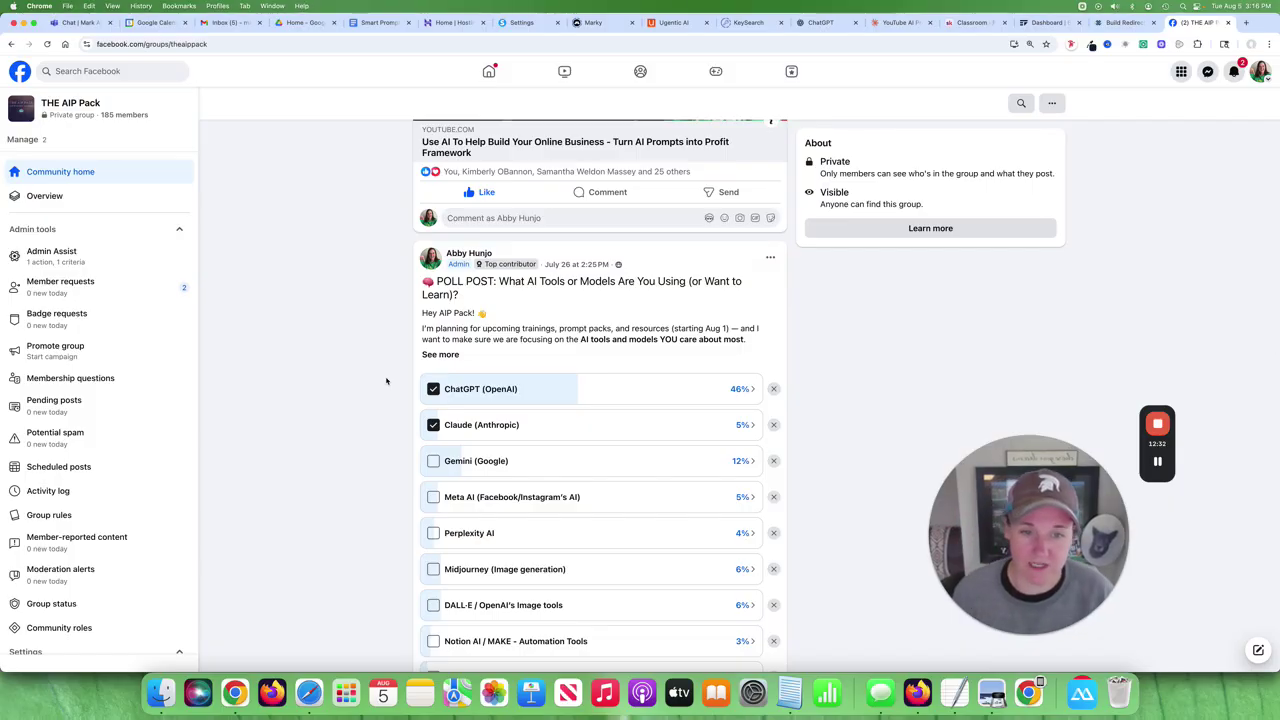
scroll(386, 380, down, 2)
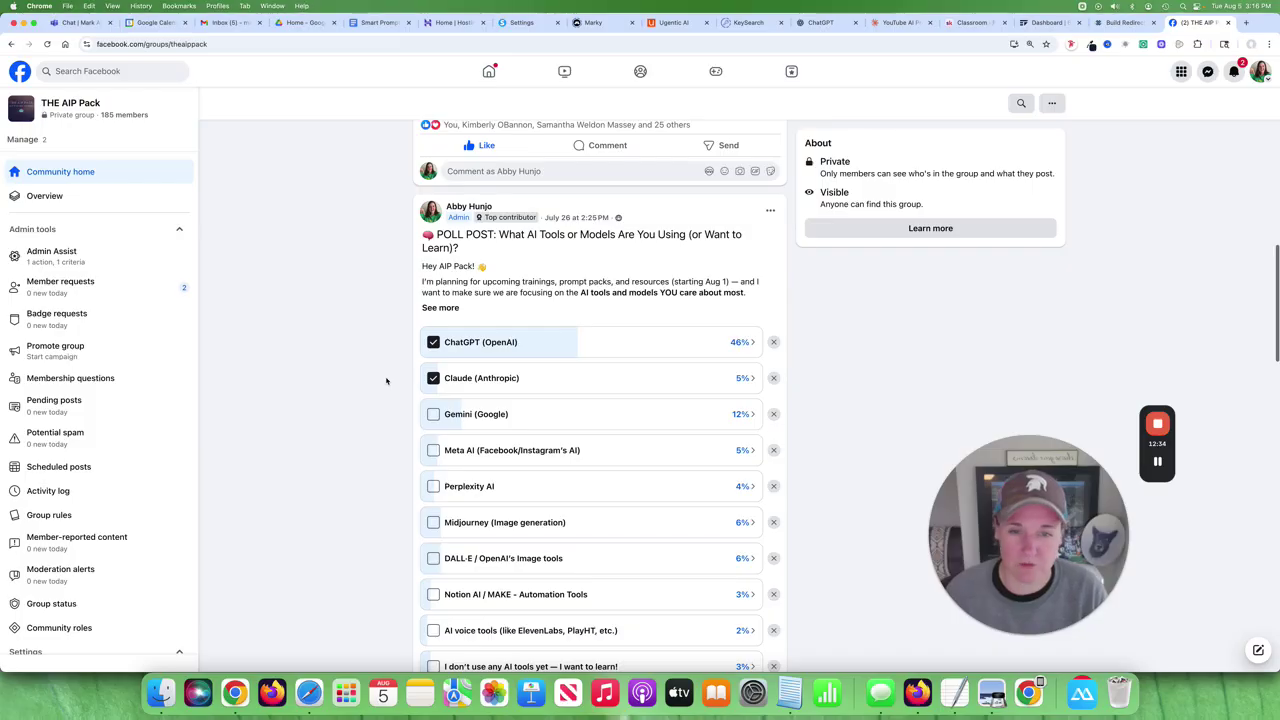
scroll(386, 380, up, 10)
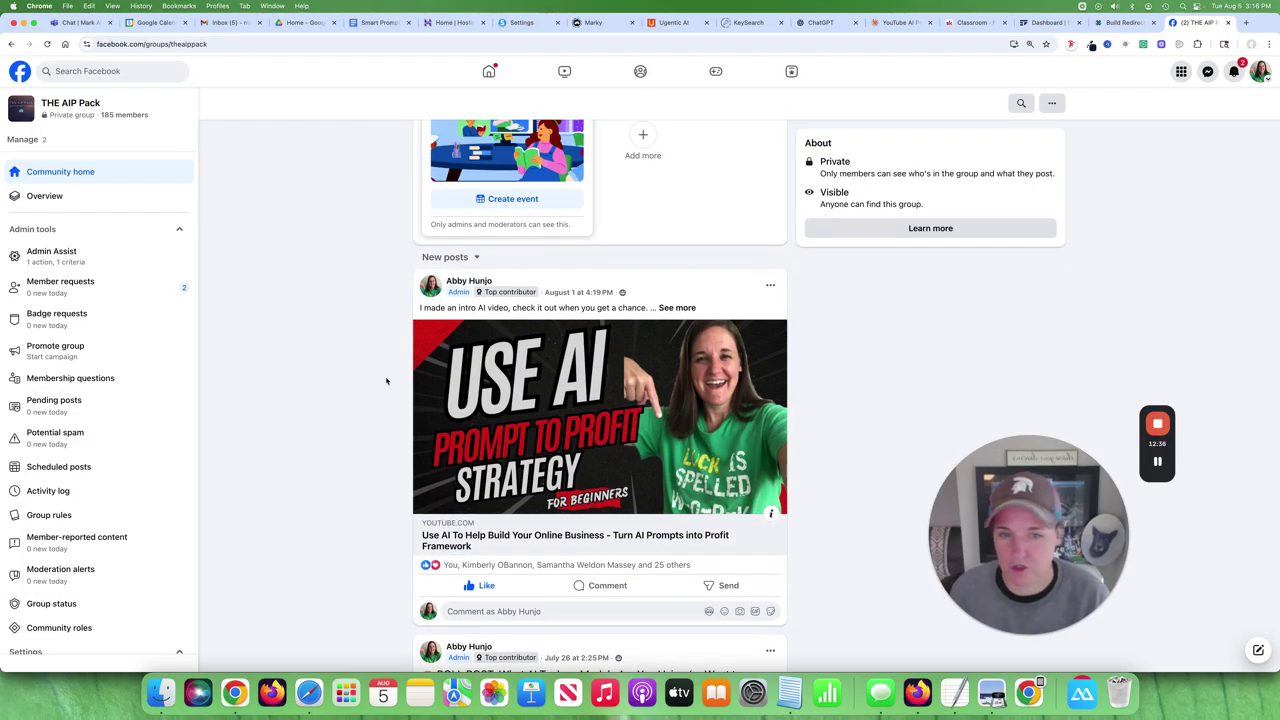
scroll(405, 368, up, 9)
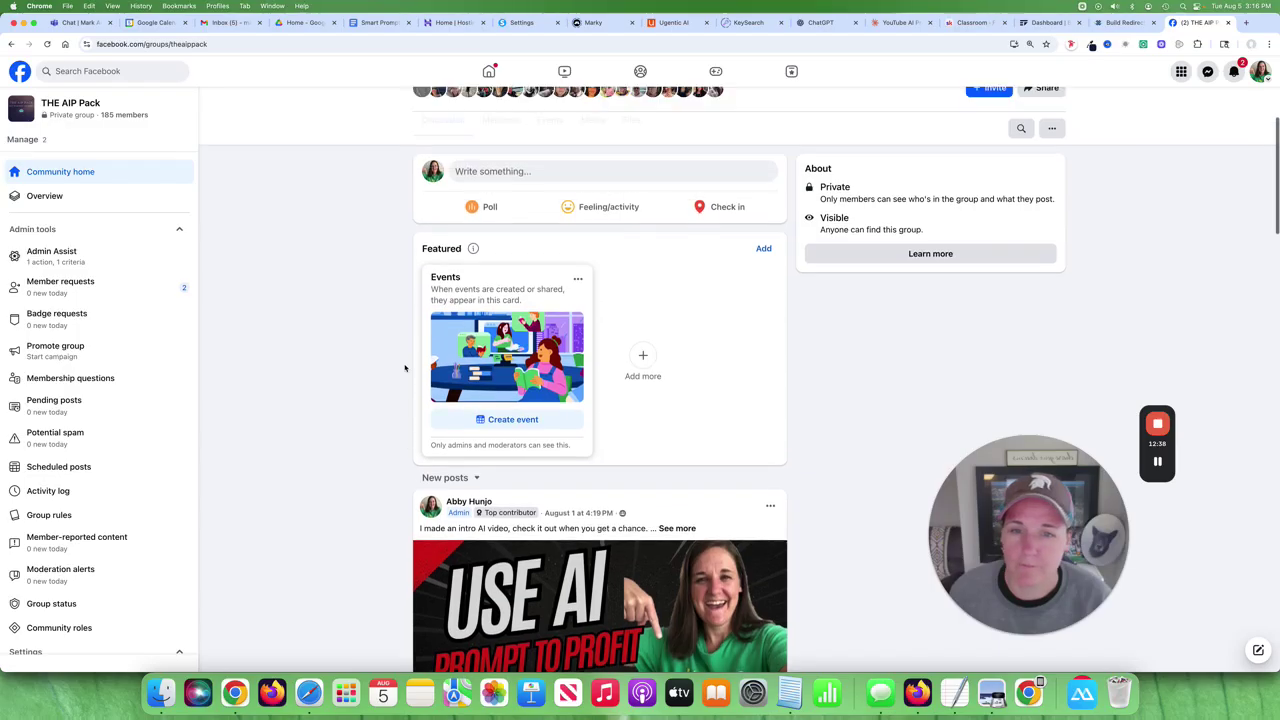
scroll(405, 368, down, 1)
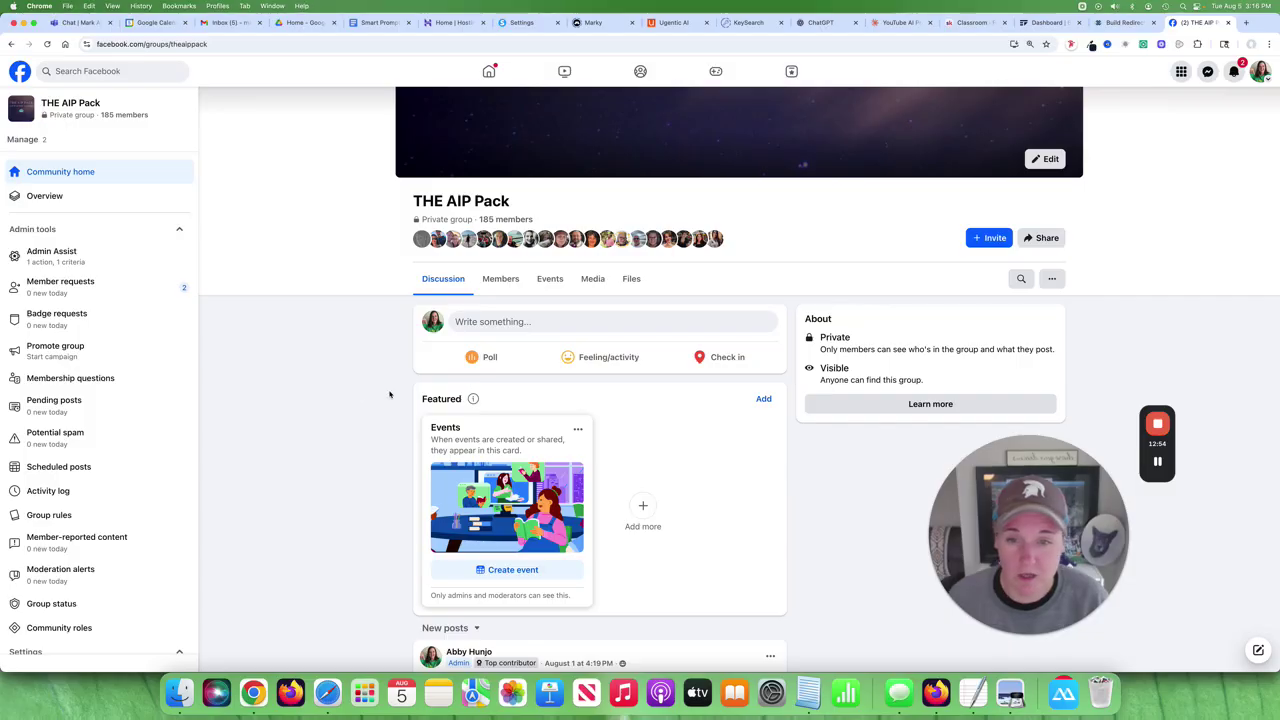
scroll(349, 391, down, 3)
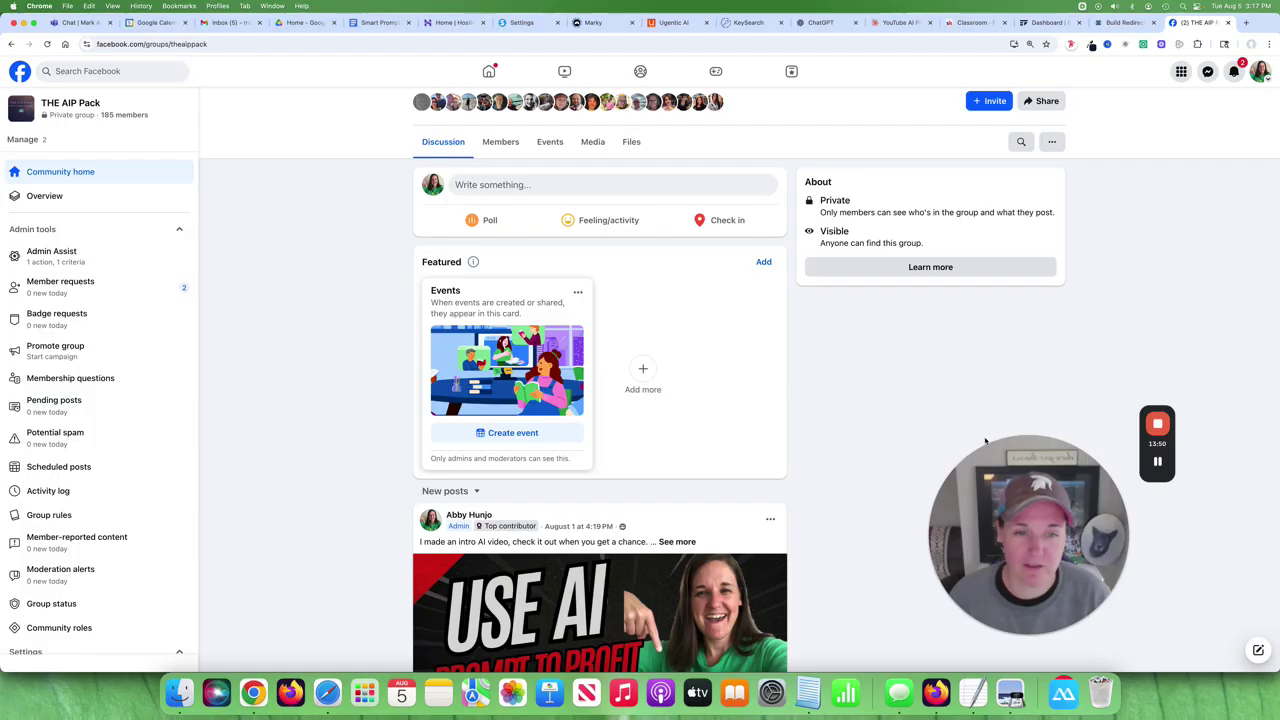
mouse_move(1157, 425)
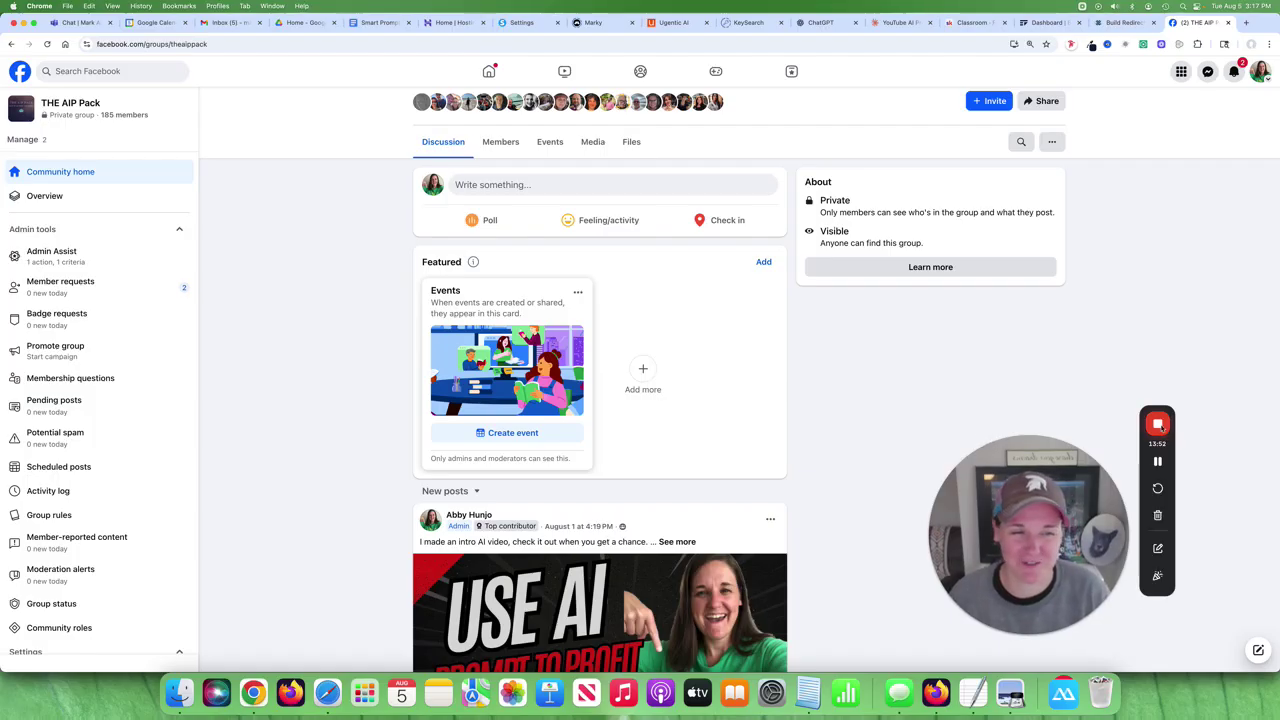